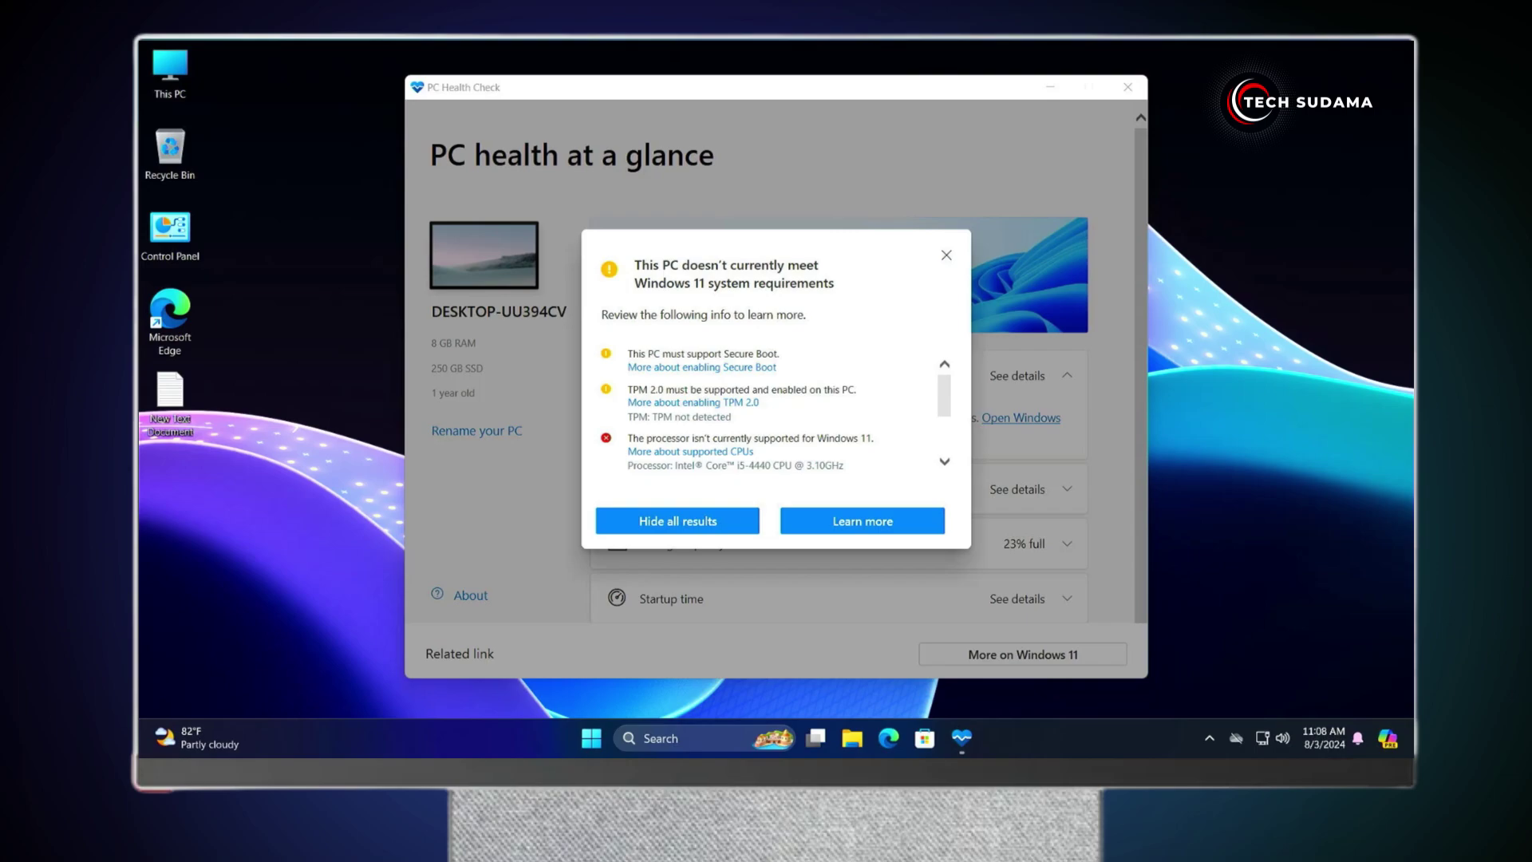
Step: Note the failed Secure Boot, TPM 2.0 and i5-4440 processor checks, then close PC Health Check
left_click_drag(723, 353, 789, 355)
mouse_move(628, 390)
left_mouse_down()
mouse_move(688, 390)
mouse_move(668, 389)
left_mouse_up()
left_click_drag(738, 466, 772, 466)
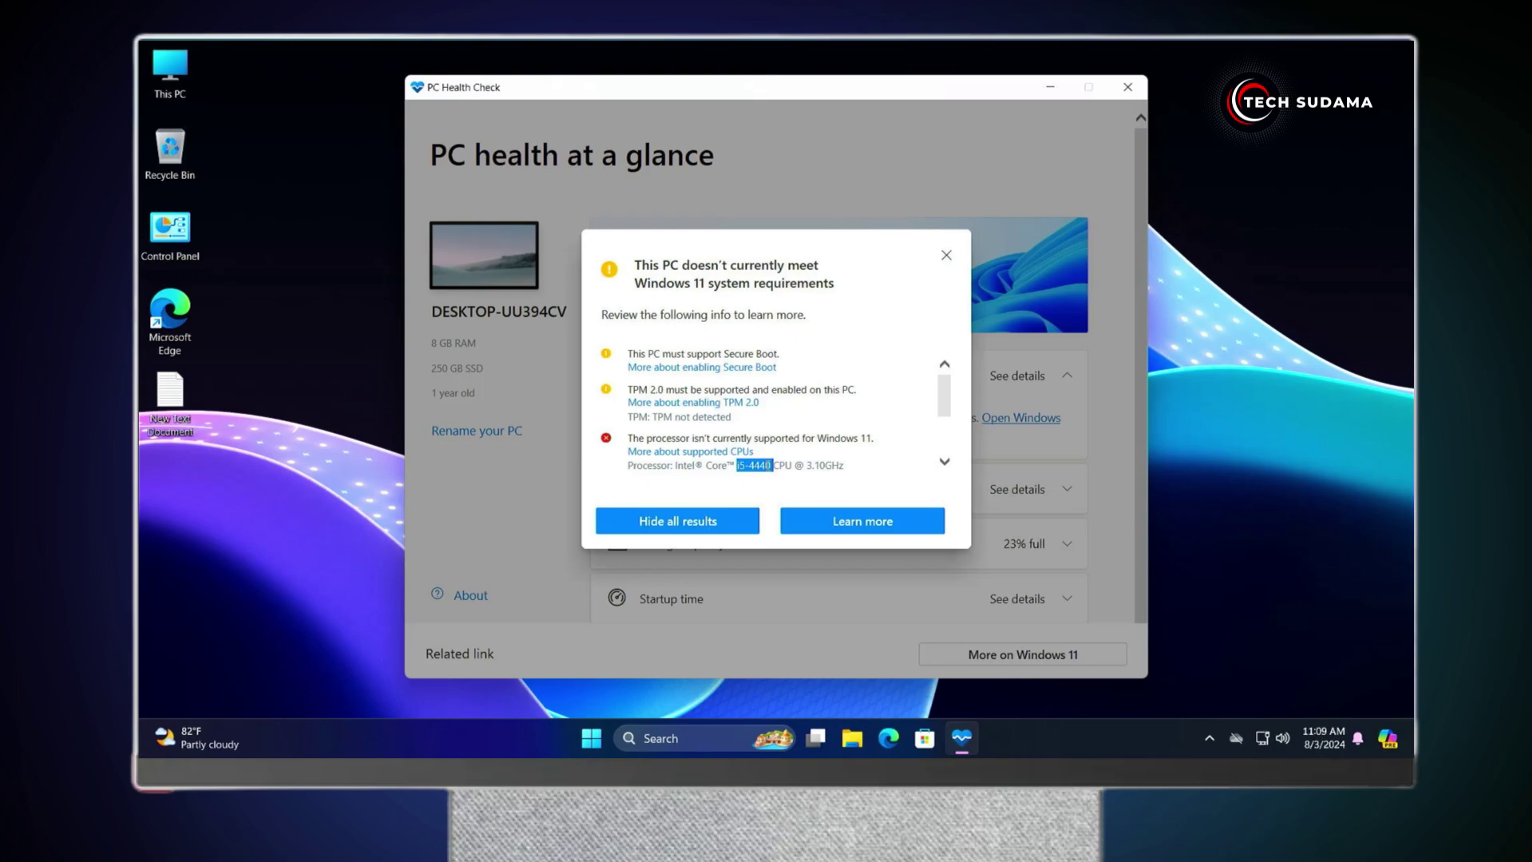
left_click(947, 257)
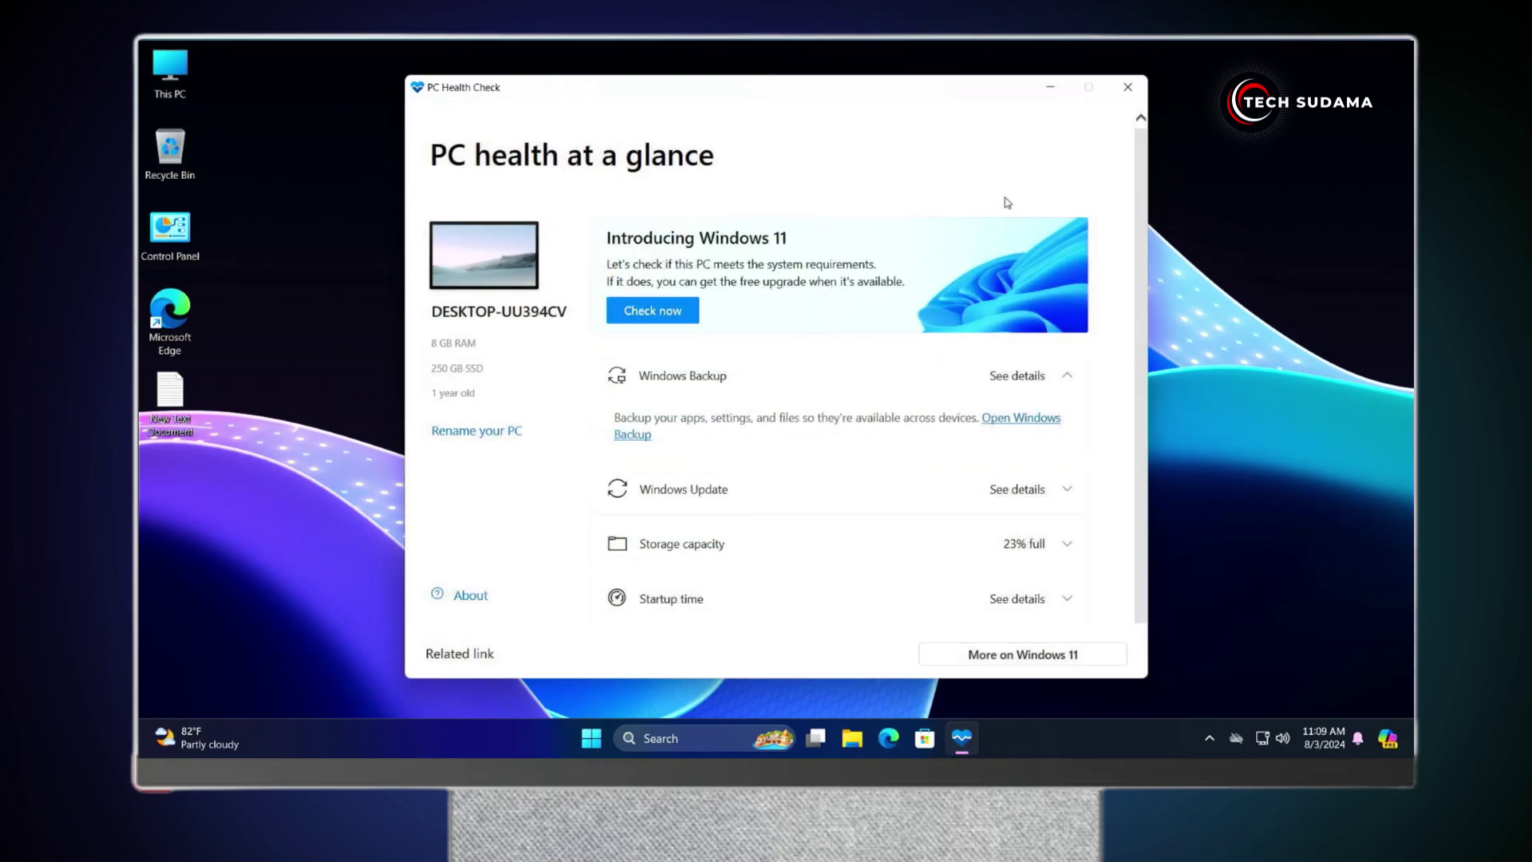
left_click(1127, 88)
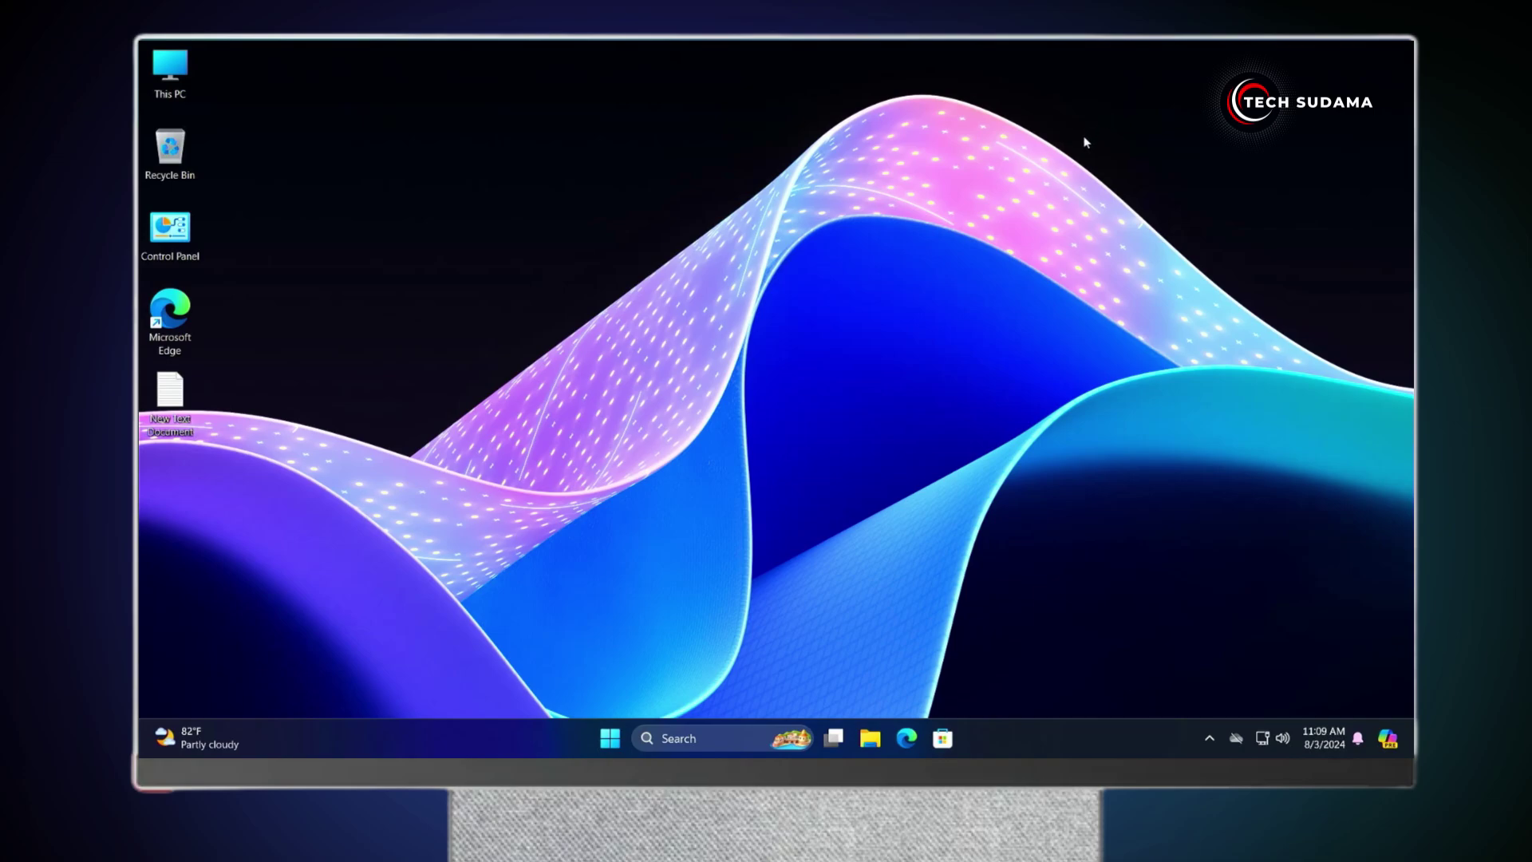
Step: In Edge, go to the Windows Insider Preview ISO page and confirm the Release Preview Channel edition
left_click(900, 755)
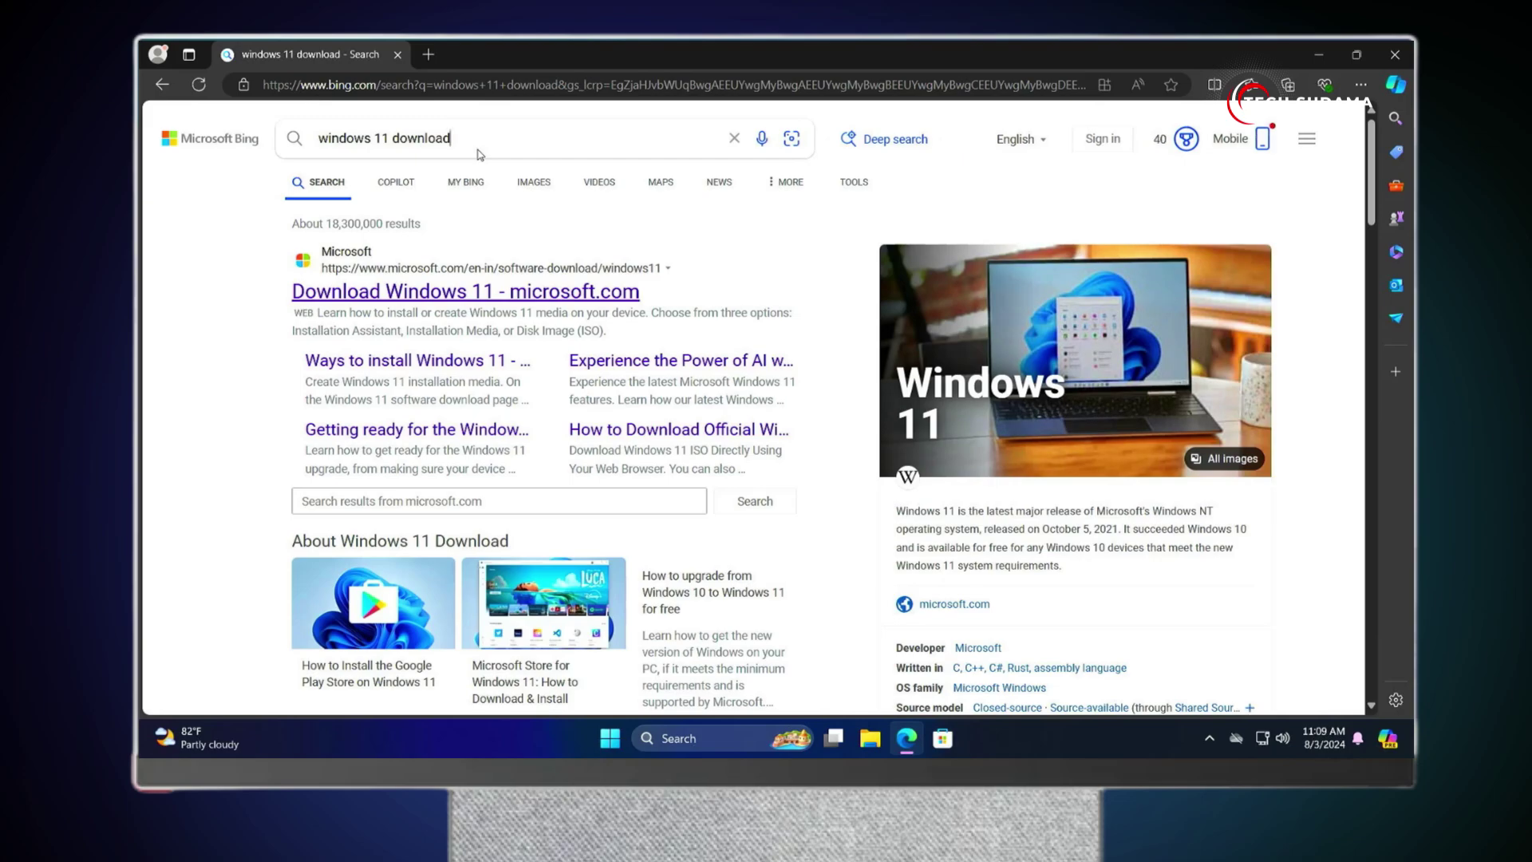
left_click(471, 292)
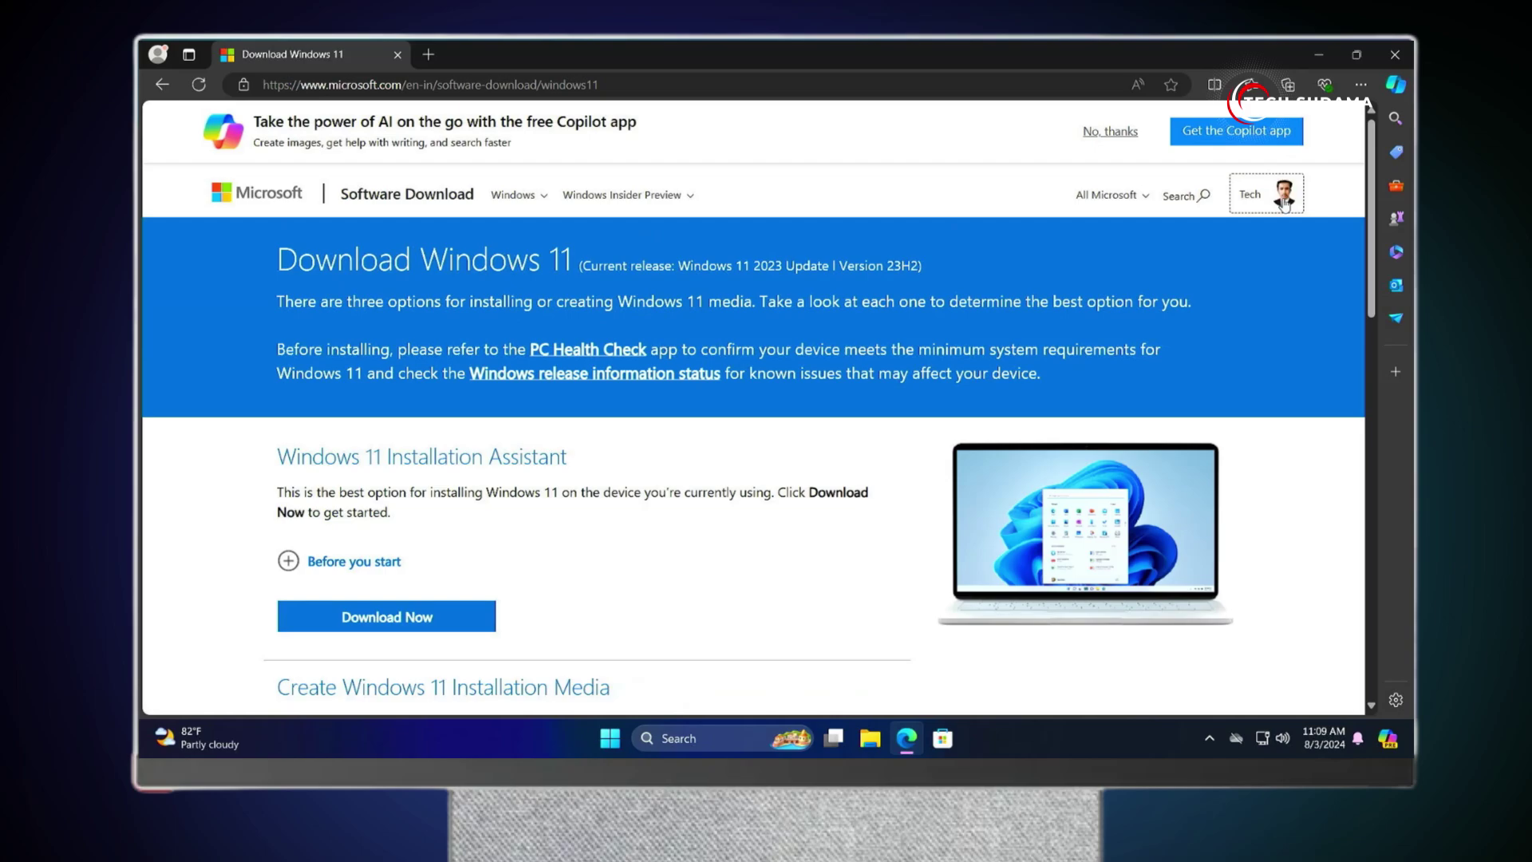
left_click(655, 204)
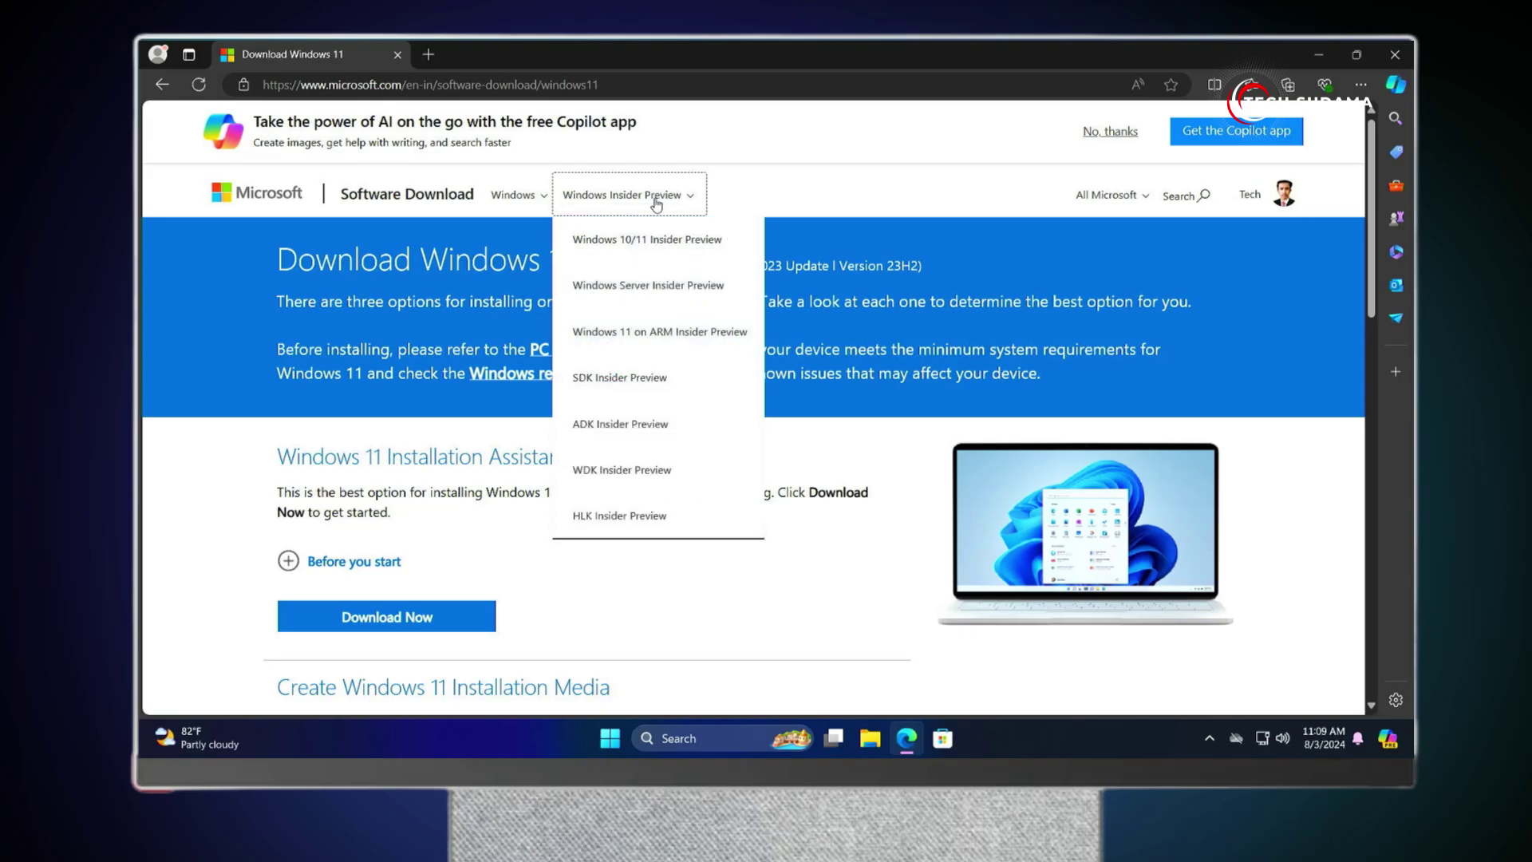
left_click(658, 240)
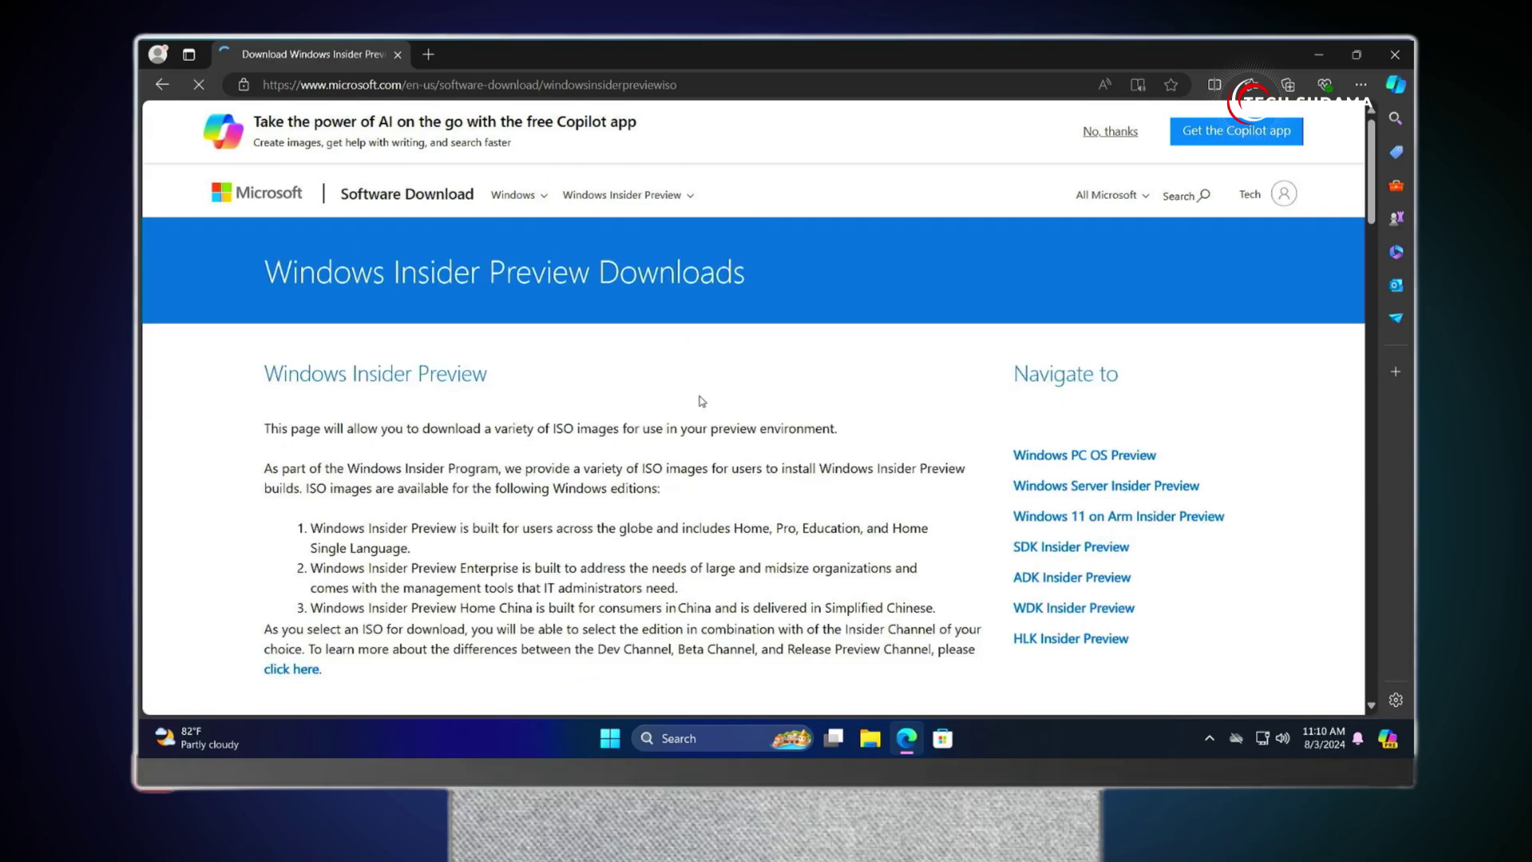
scroll(701, 400, "down", 20)
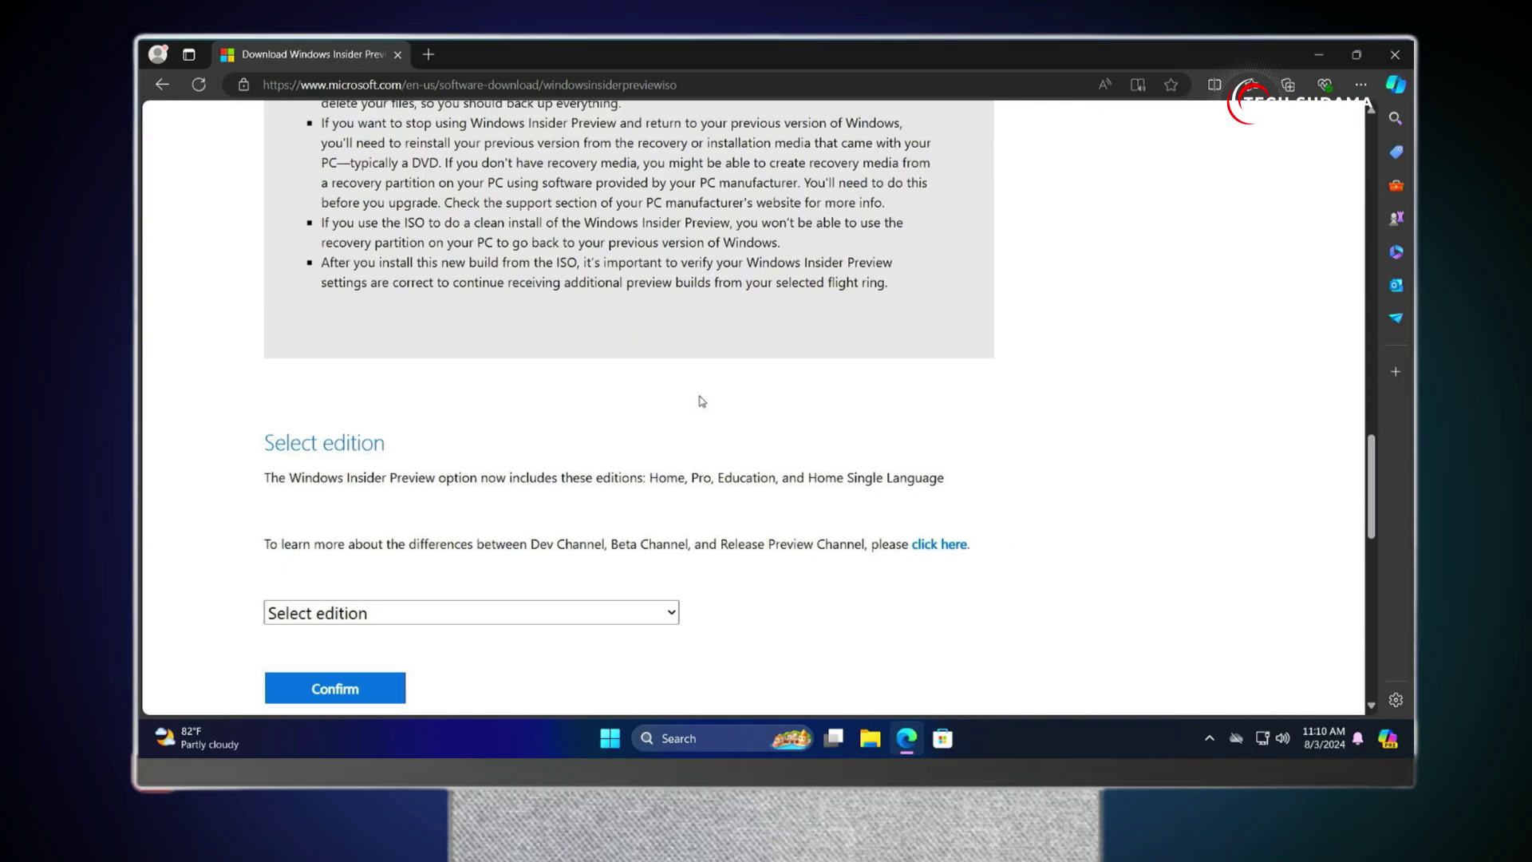
left_click(673, 395)
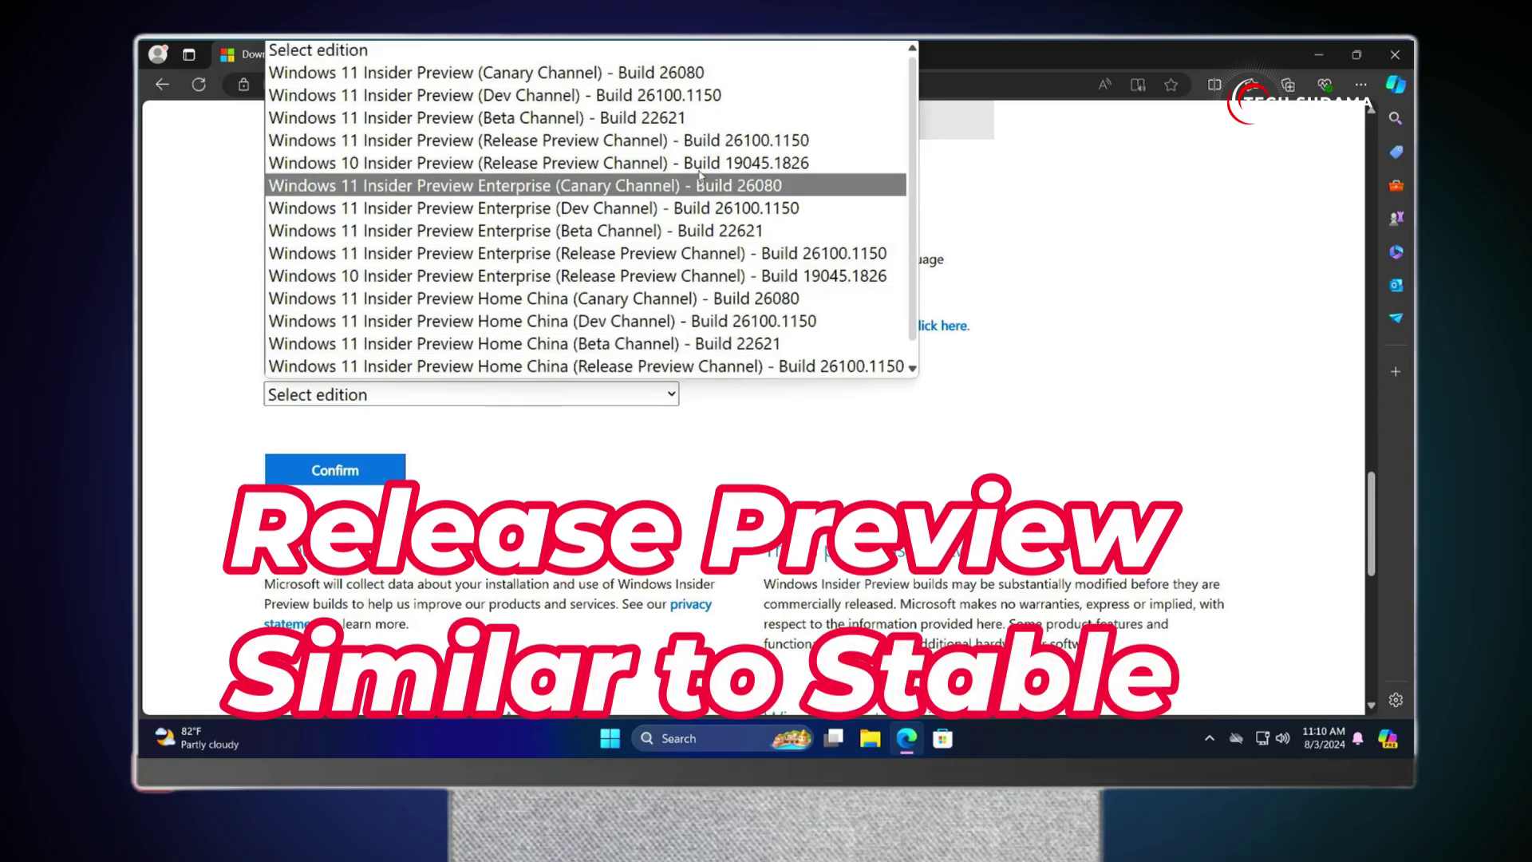
left_click(611, 140)
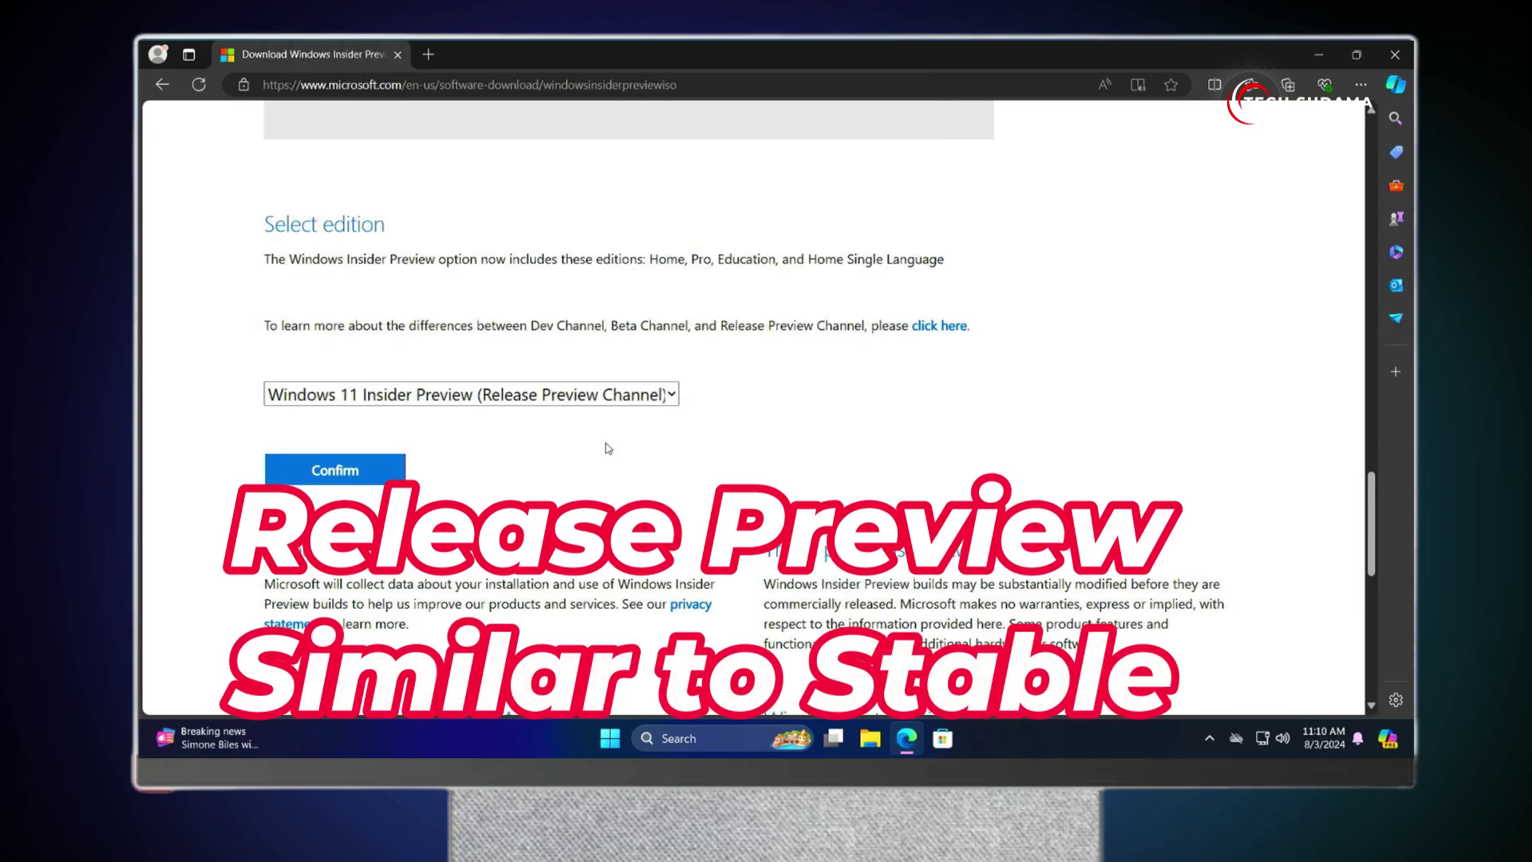
left_click(376, 471)
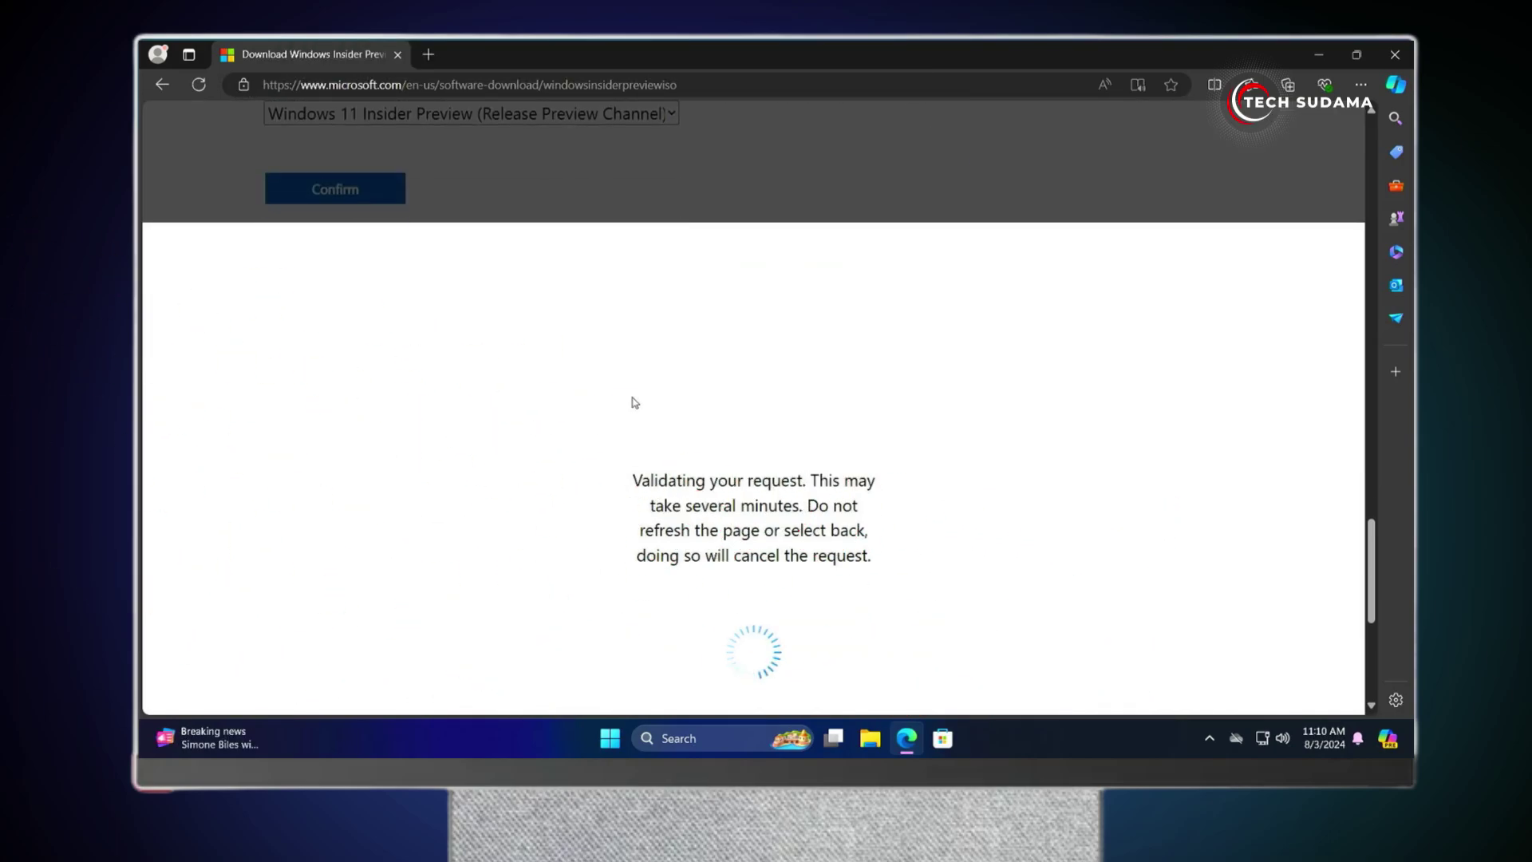
Step: Choose English (United States) as the language and start the 64-bit ISO download
left_click(669, 320)
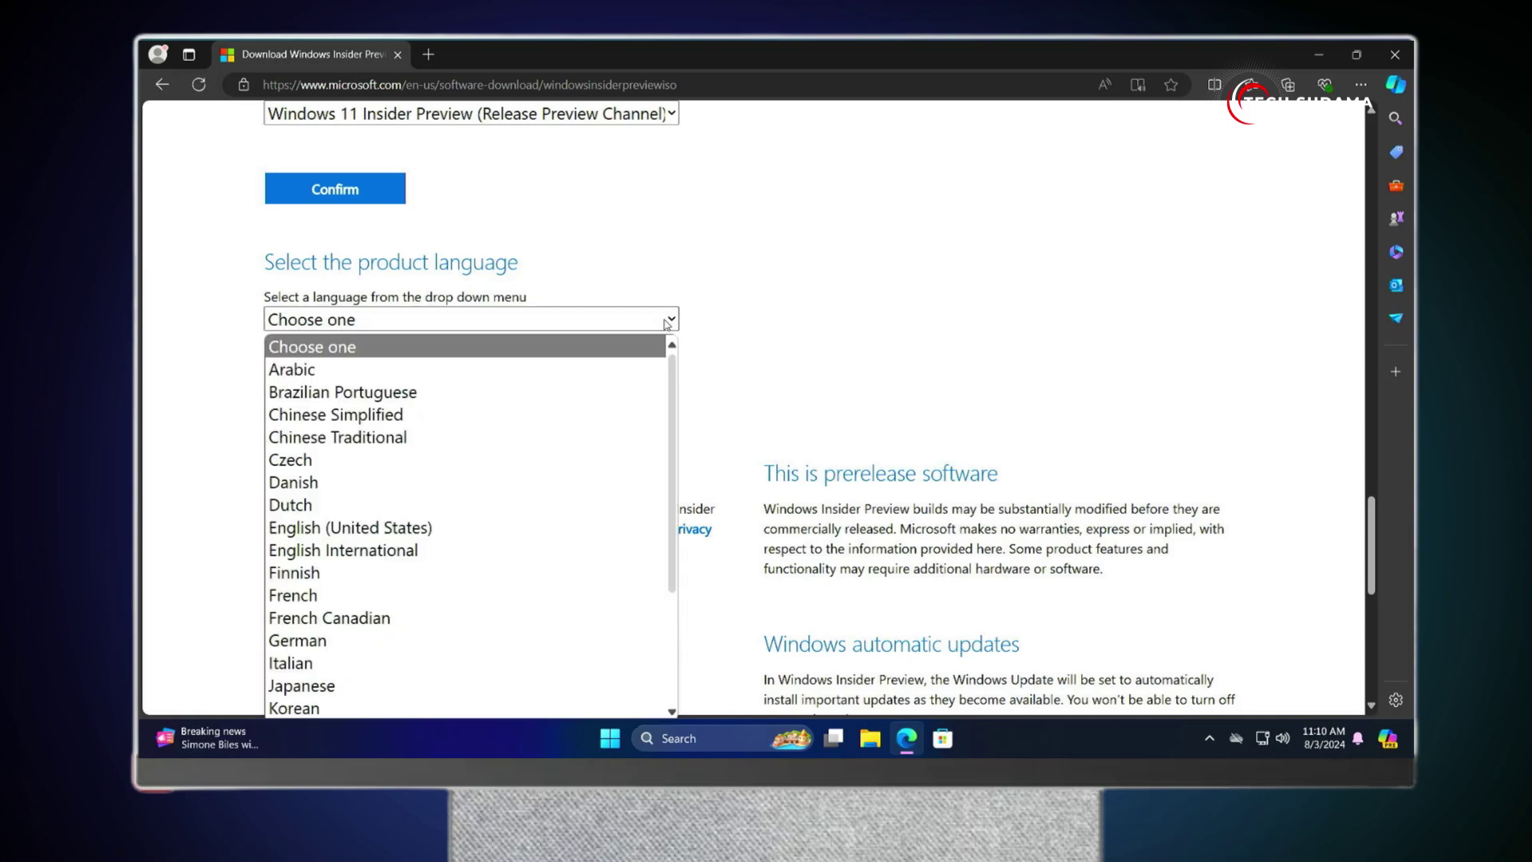
left_click(351, 528)
scroll(343, 478, "down", 1)
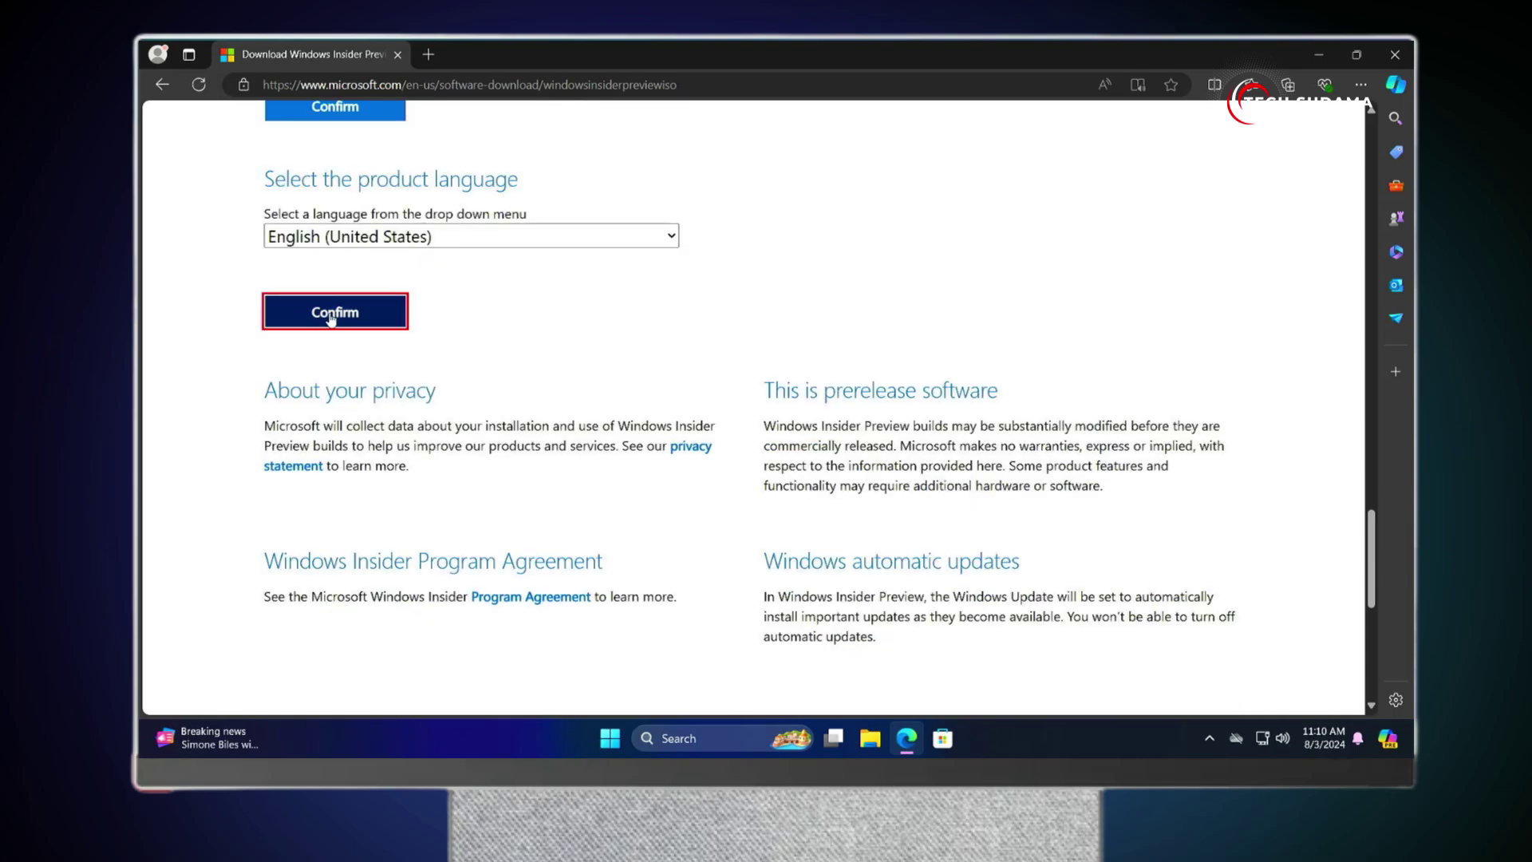
left_click(331, 314)
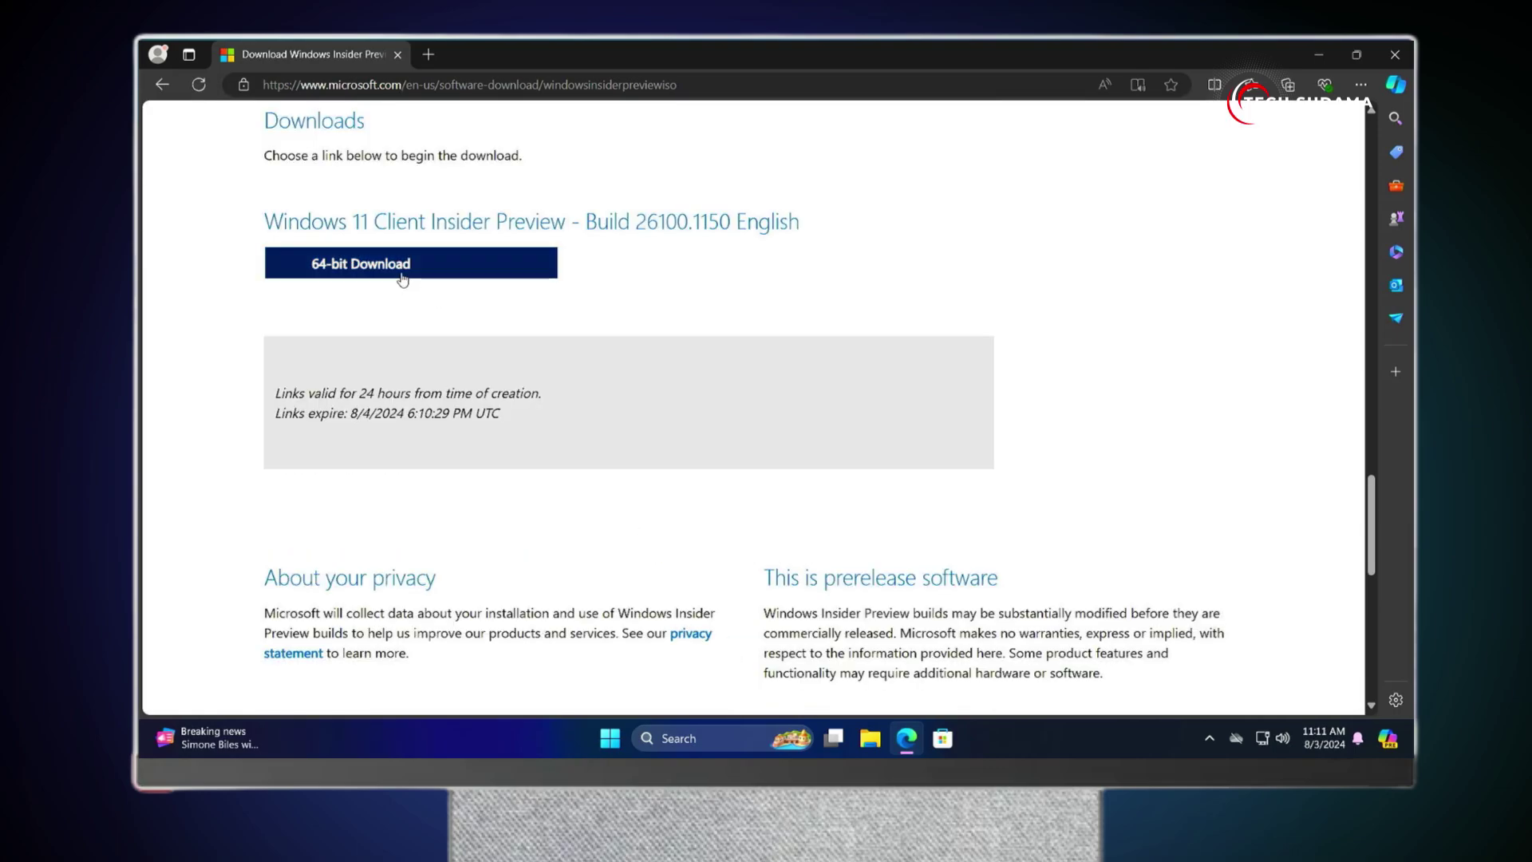
left_click(398, 273)
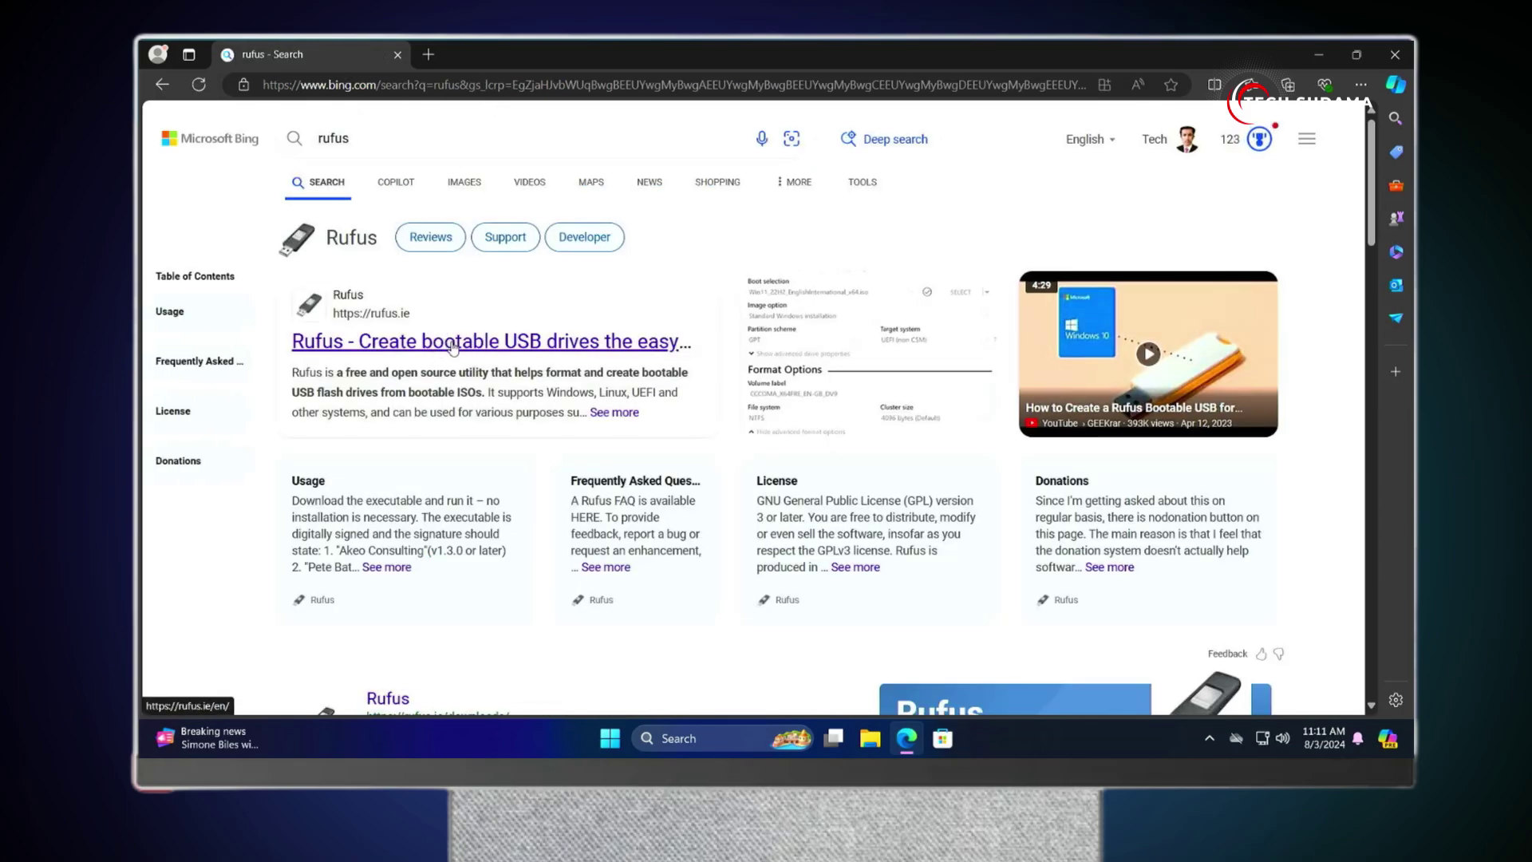
Step: Download rufus-4.5.exe from rufus.ie, then close Edge
left_click(454, 343)
scroll(673, 434, "down", 10)
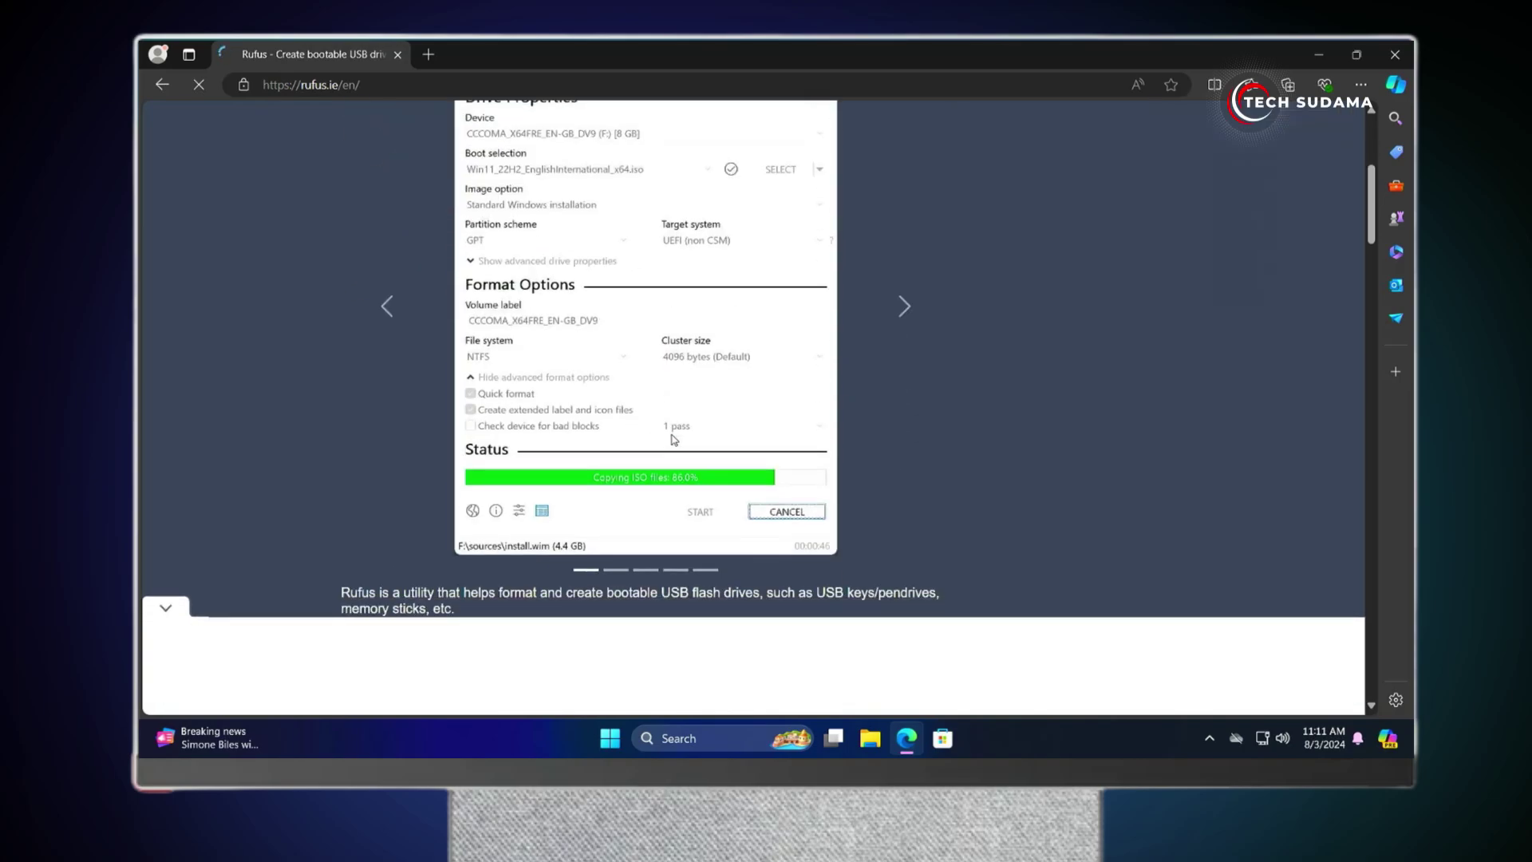
left_click(438, 388)
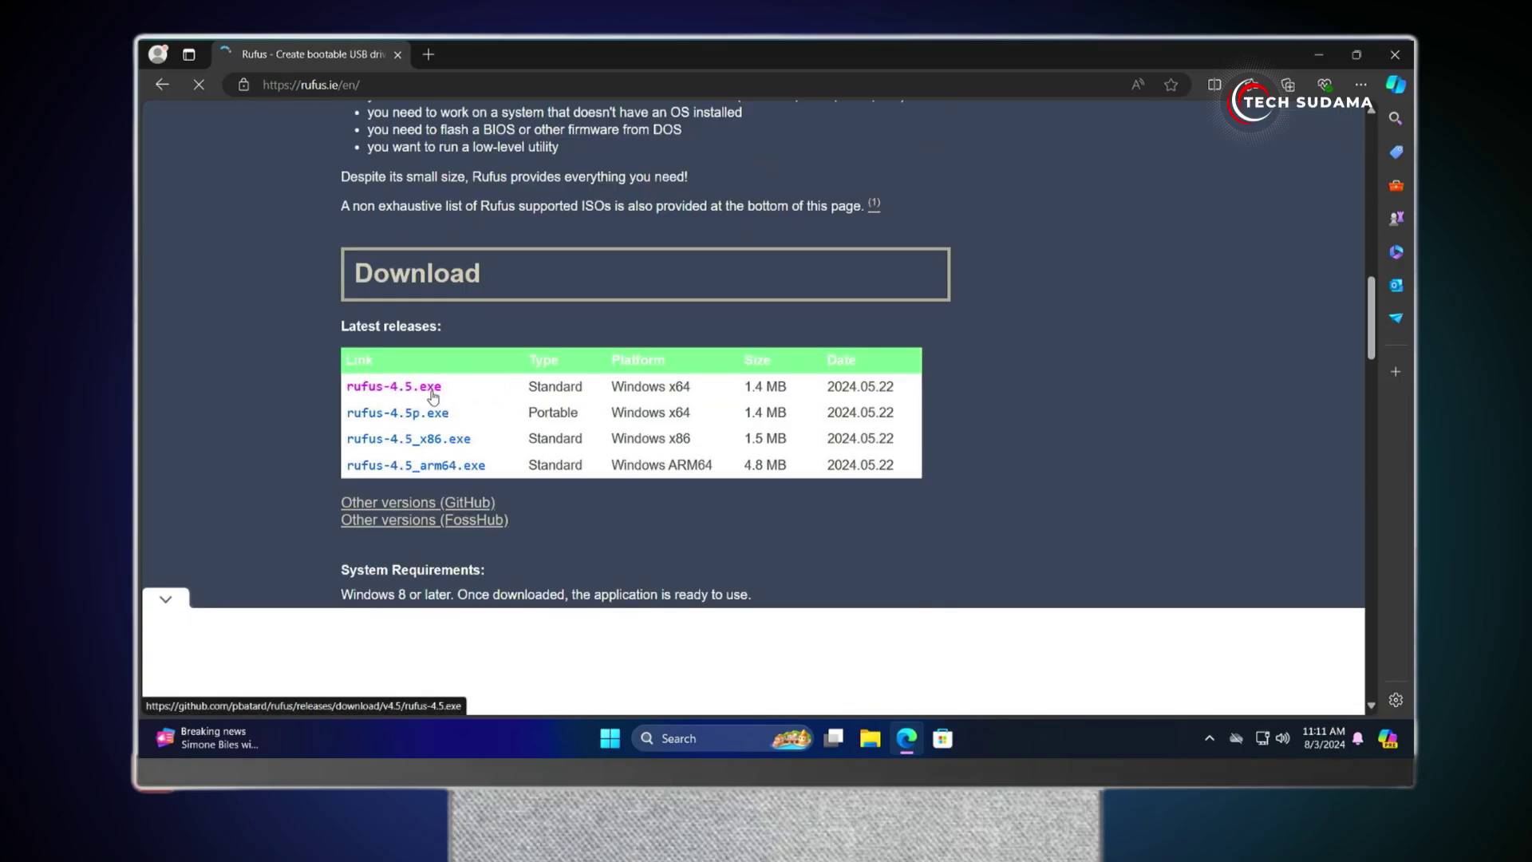
left_click(1397, 55)
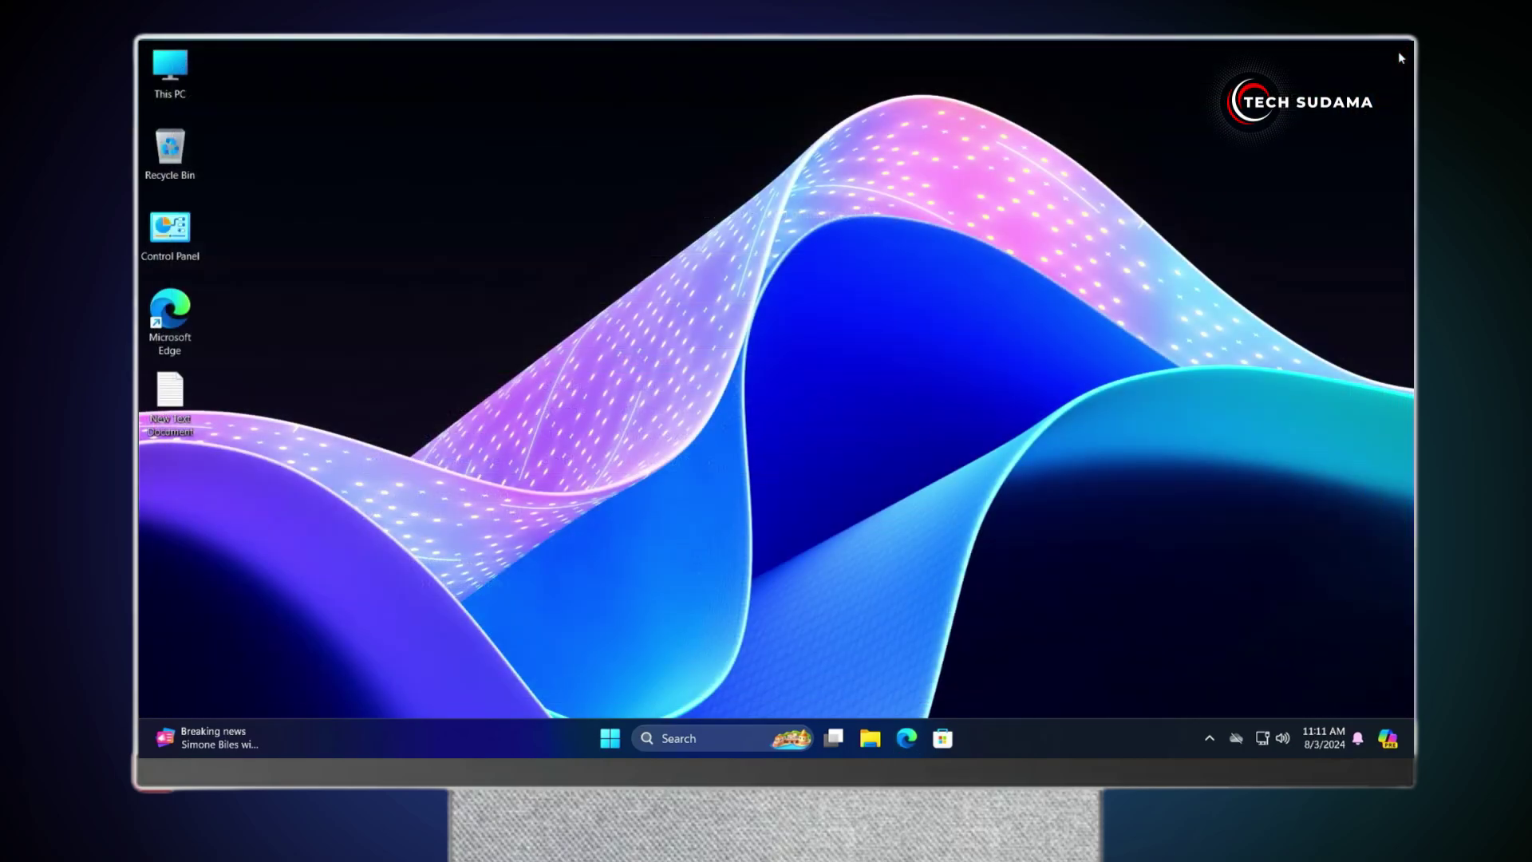
Step: Open the Downloads folder in File Explorer and select rufus-4.5
left_click(873, 739)
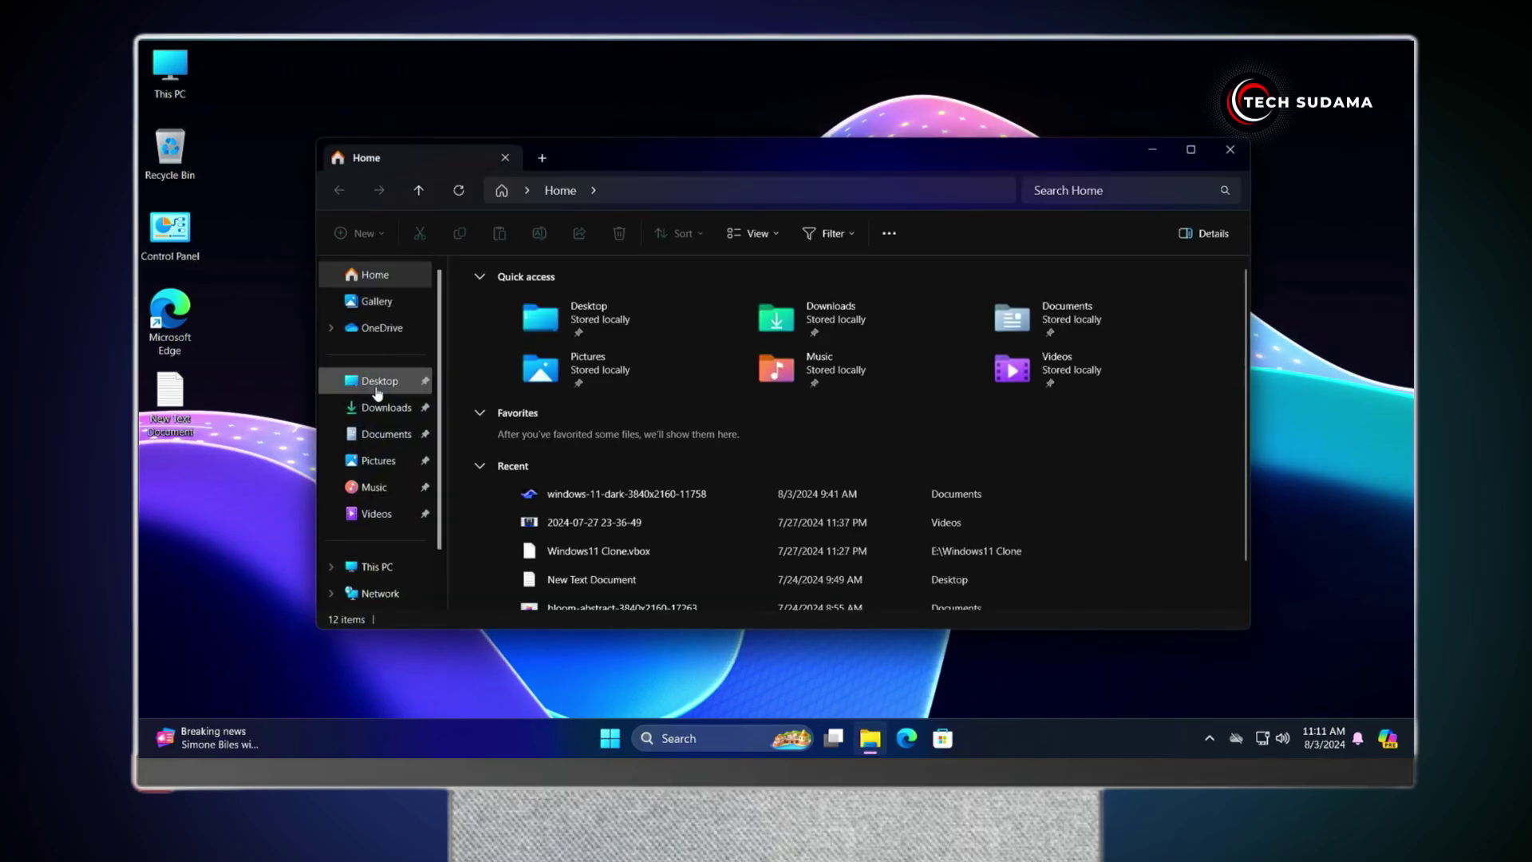
left_click(384, 409)
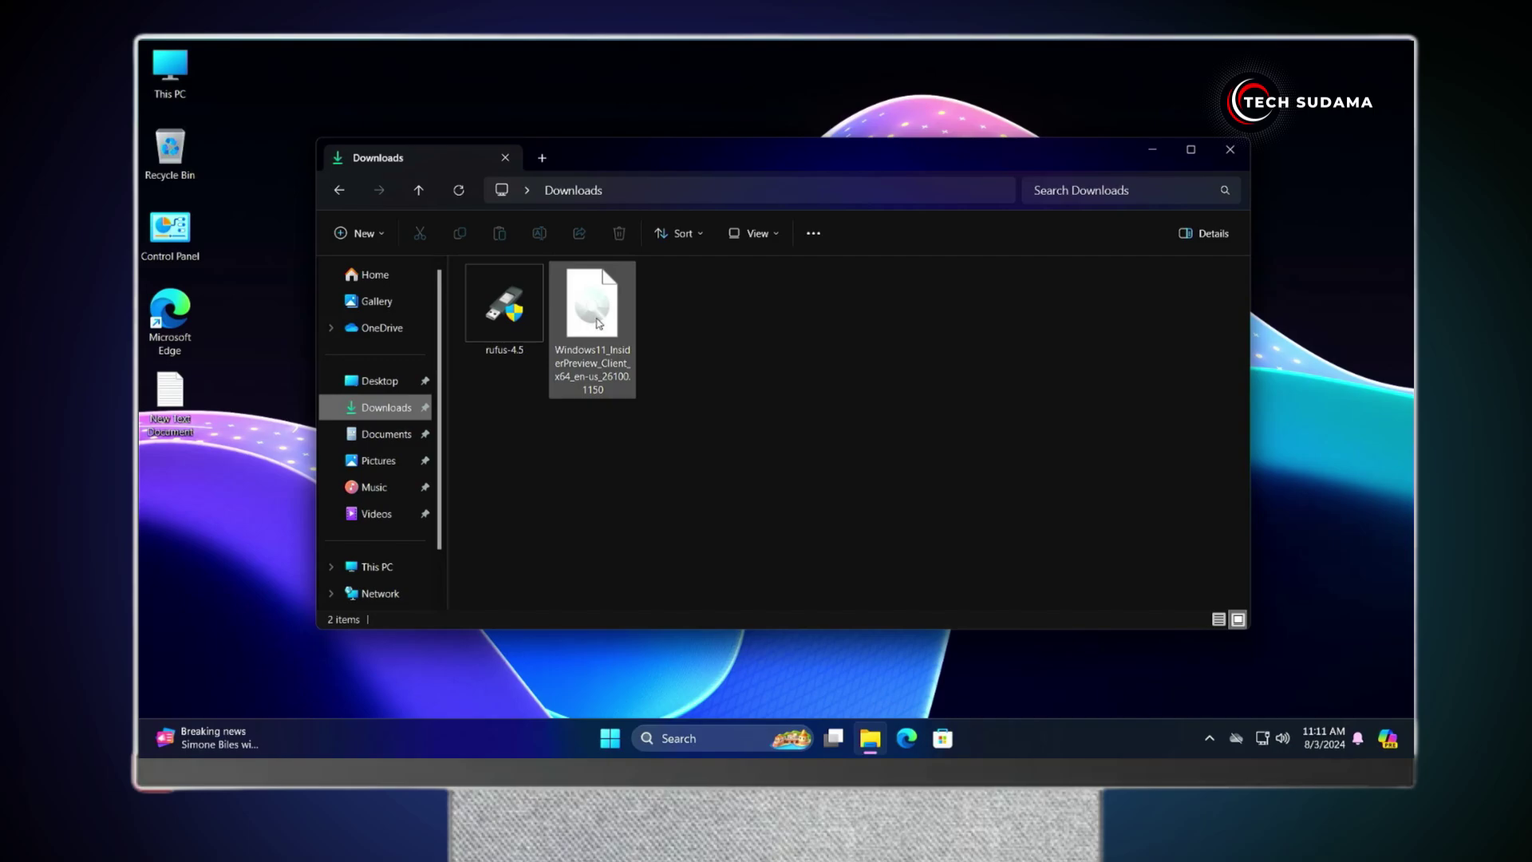
left_click(523, 310)
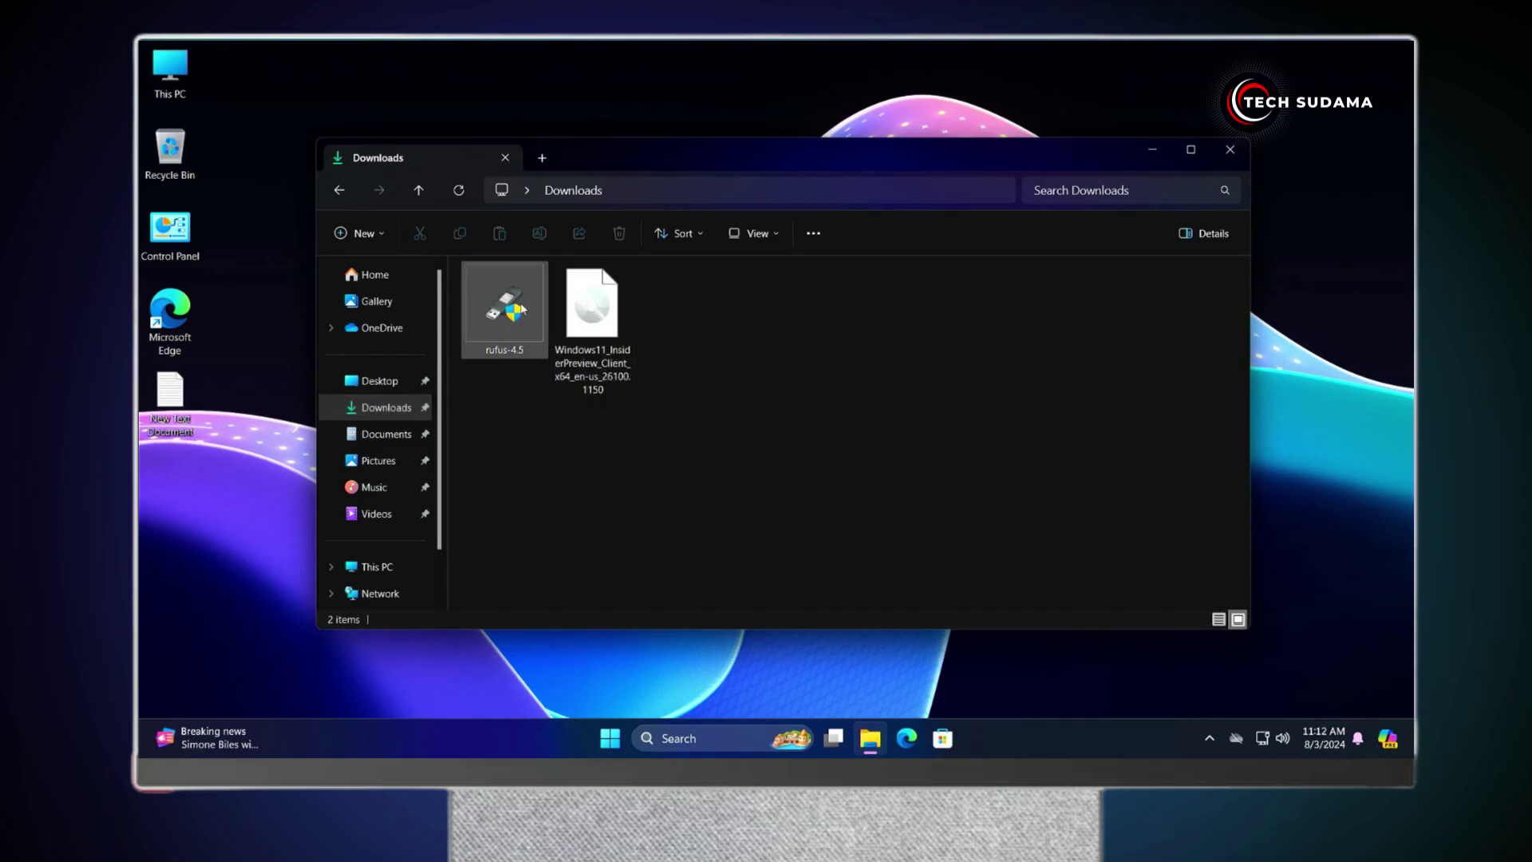
Step: Launch Rufus with admin permission, load the Windows 11 Insider ISO into it, and close File Explorer
double_click(511, 300)
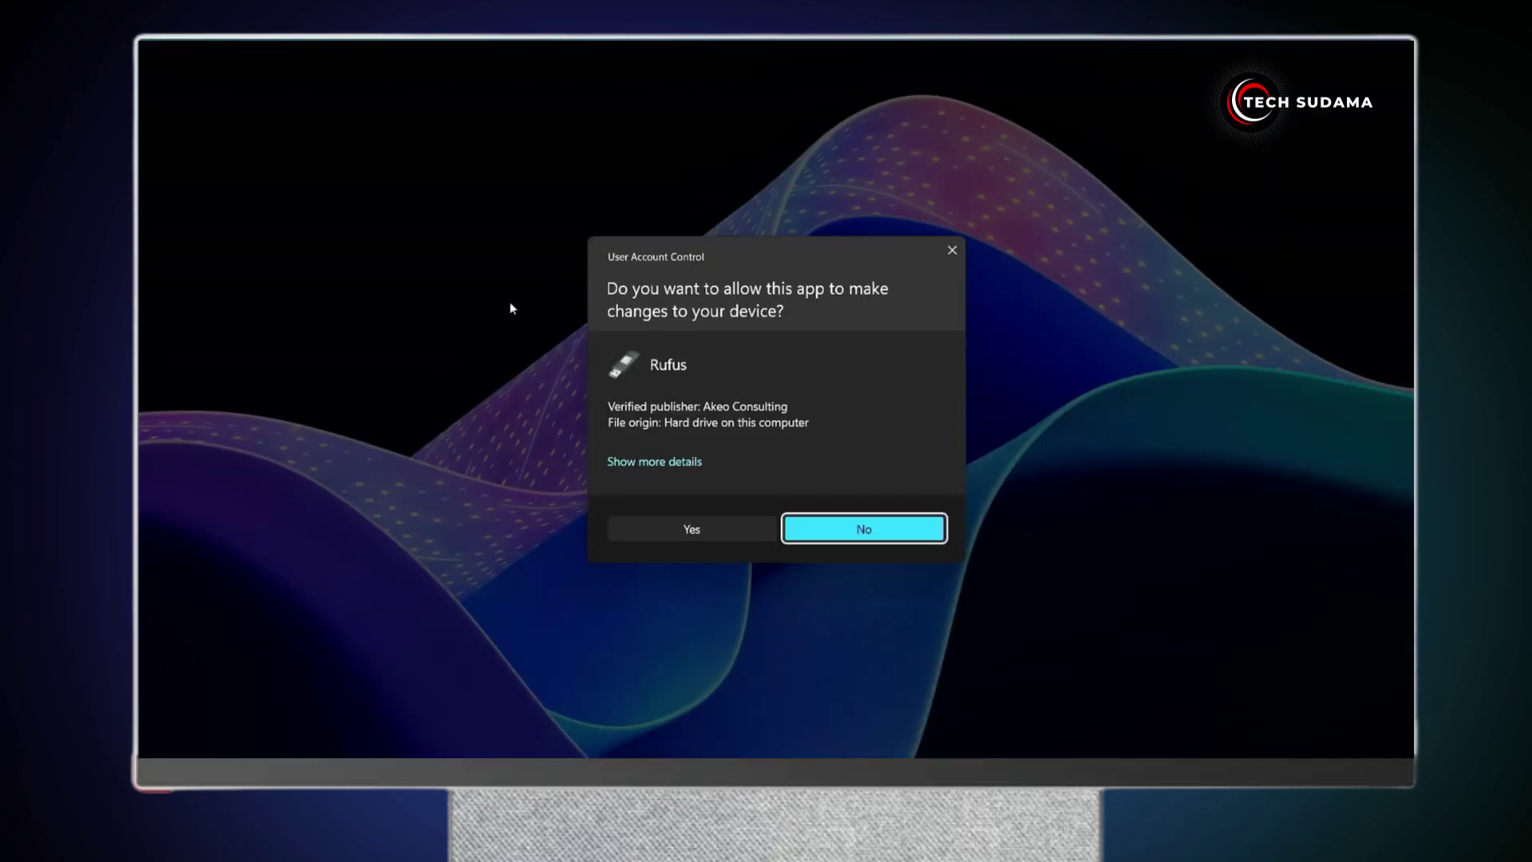
left_click(689, 531)
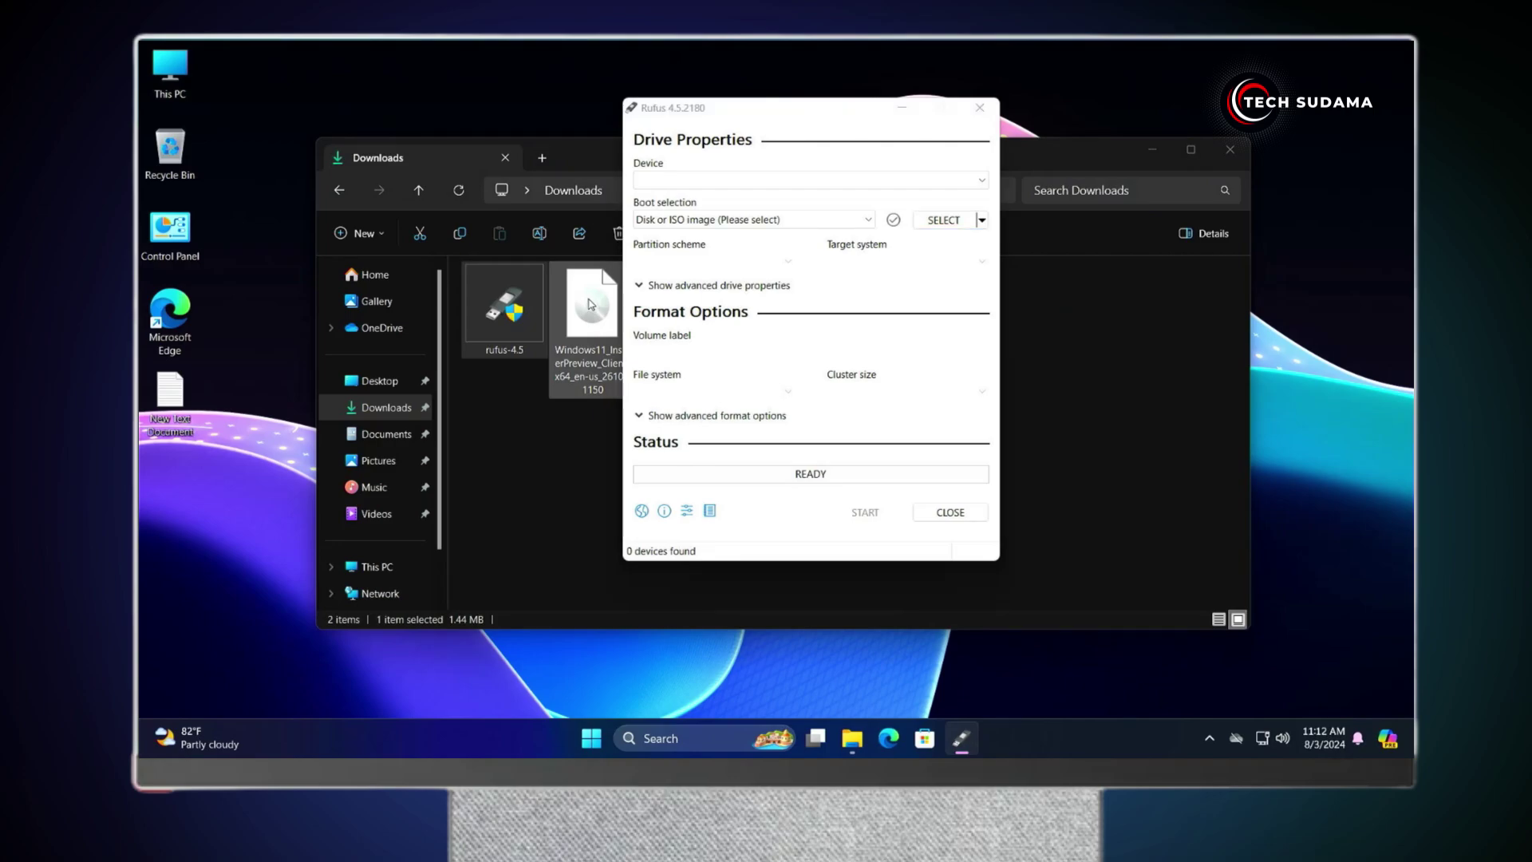
left_click(592, 304)
left_click_drag(591, 304, 762, 355)
left_click(1230, 149)
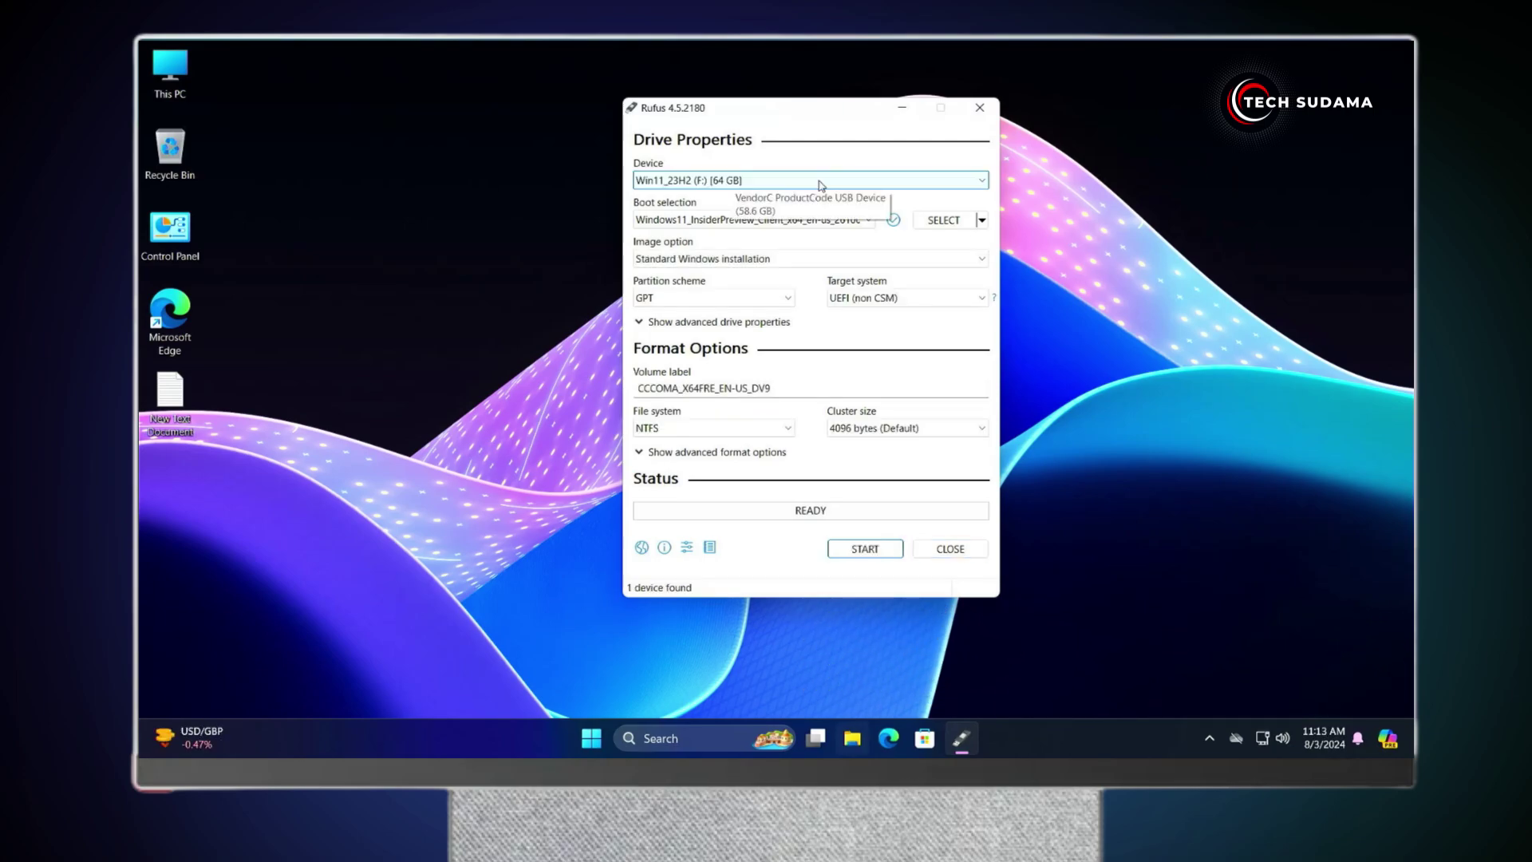
Step: Start writing the 64 GB USB drive with requirement bypasses and local account creation enabled, accepting the data wipe
left_click(863, 554)
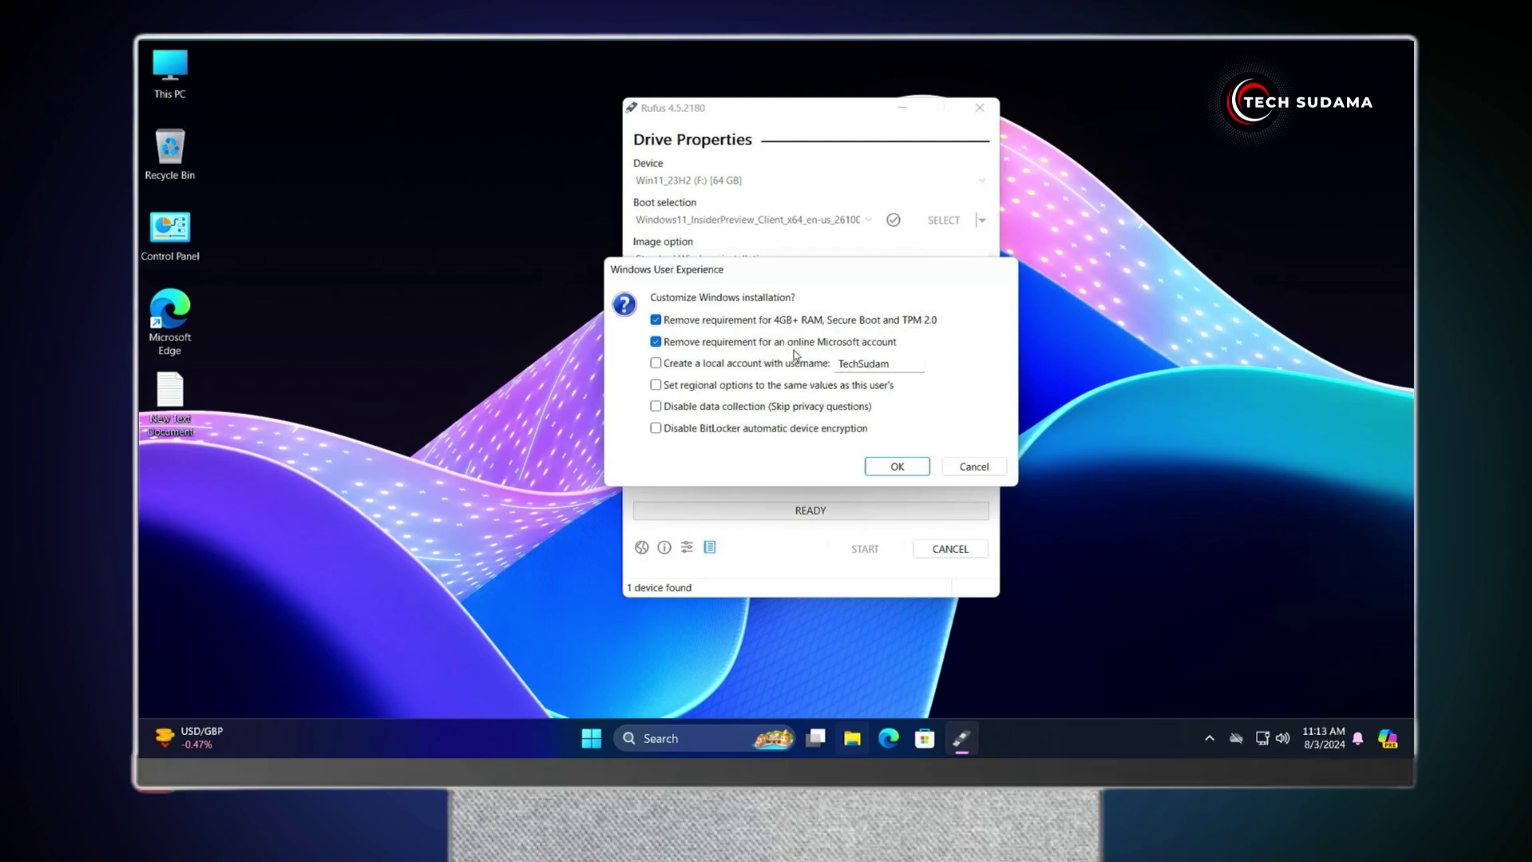
left_click(656, 364)
left_click(904, 464)
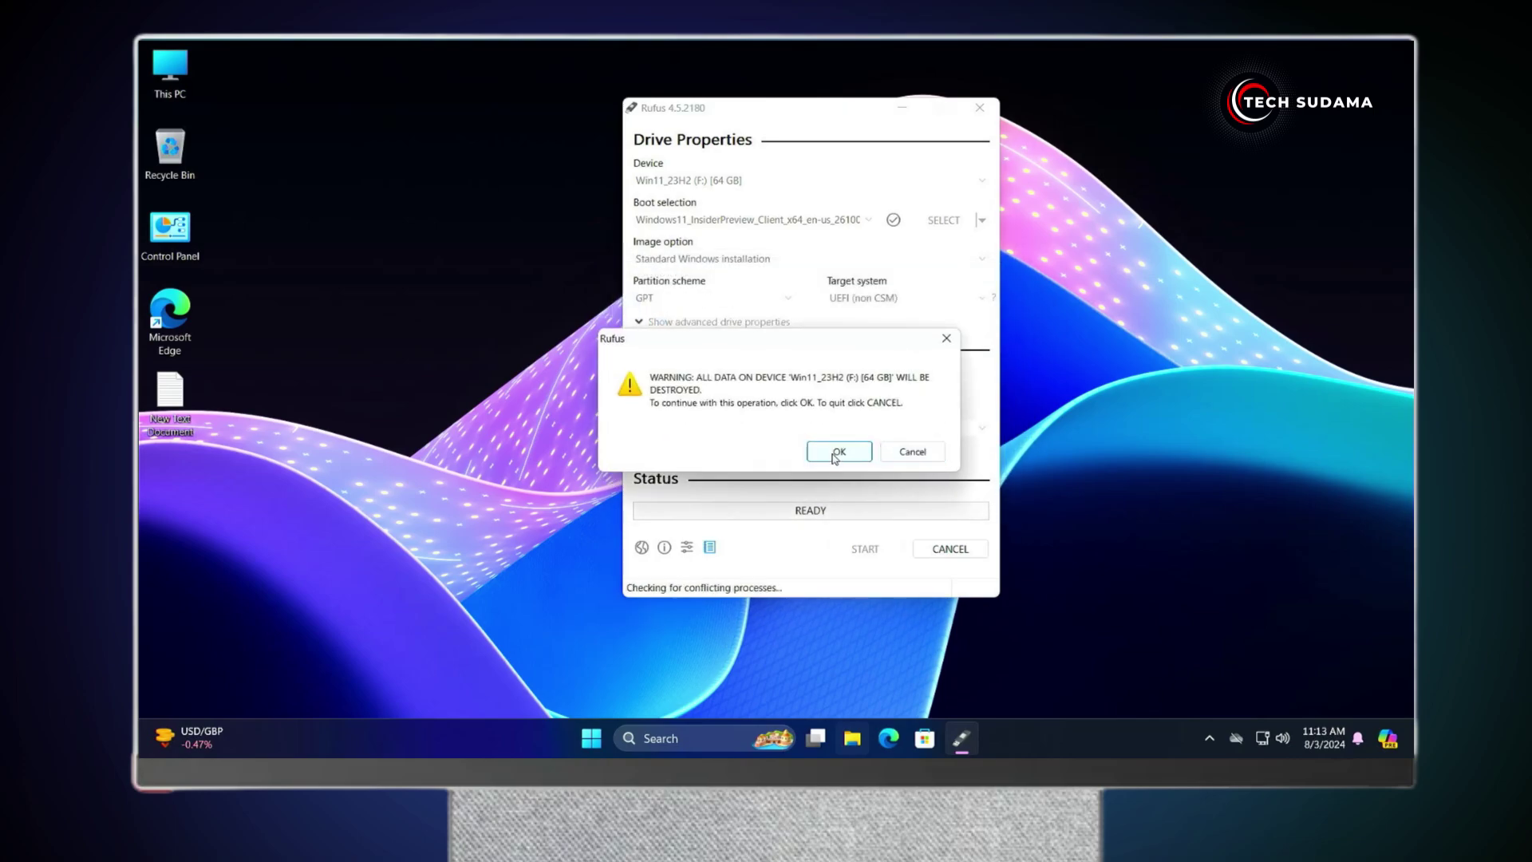
left_click(834, 452)
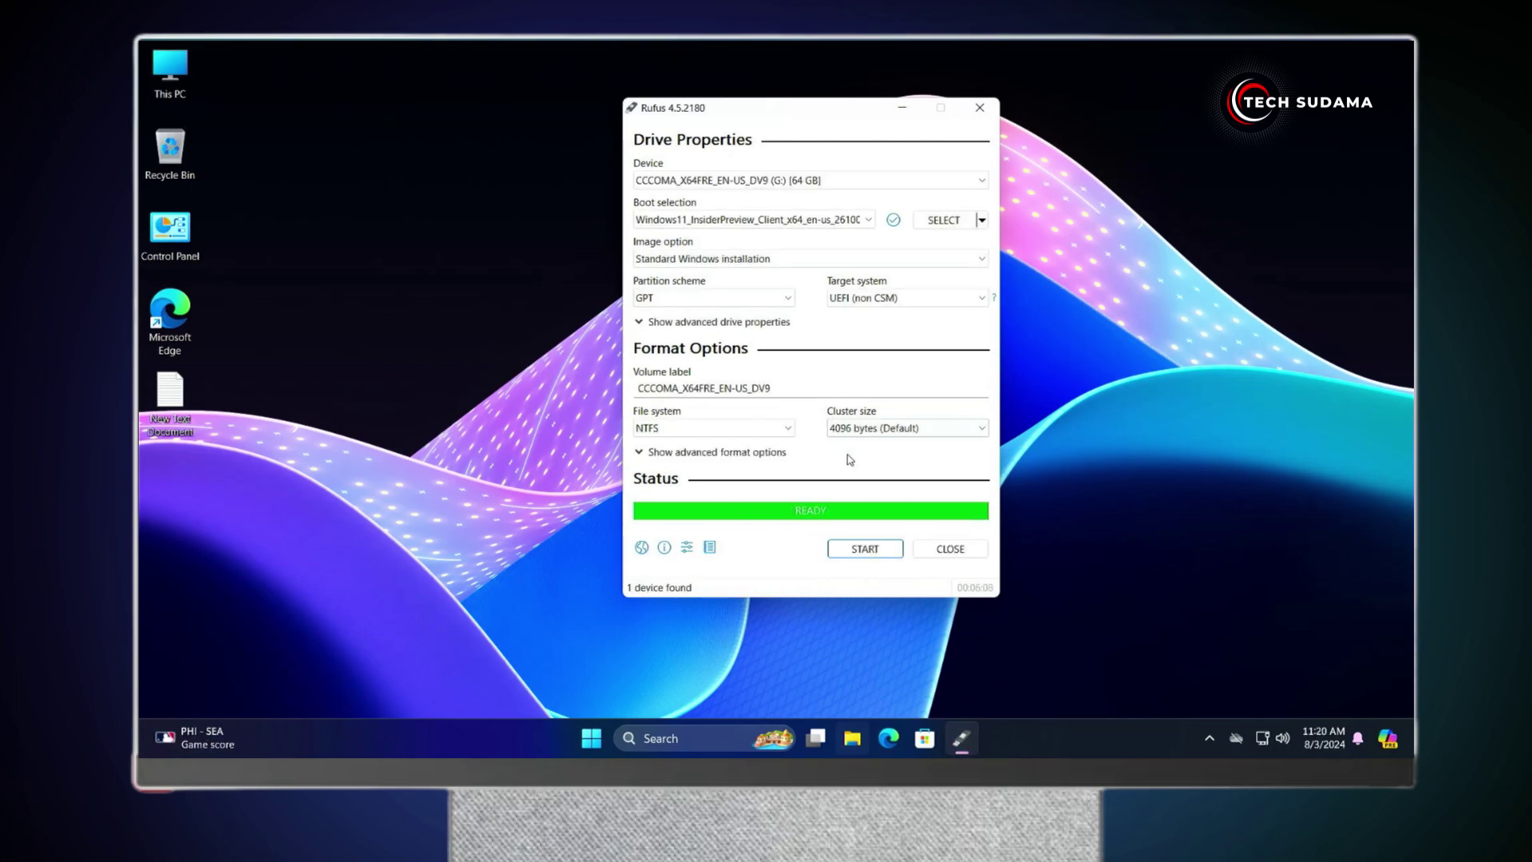
Step: Close Rufus and restart Windows from the Start menu's power options
left_click(950, 549)
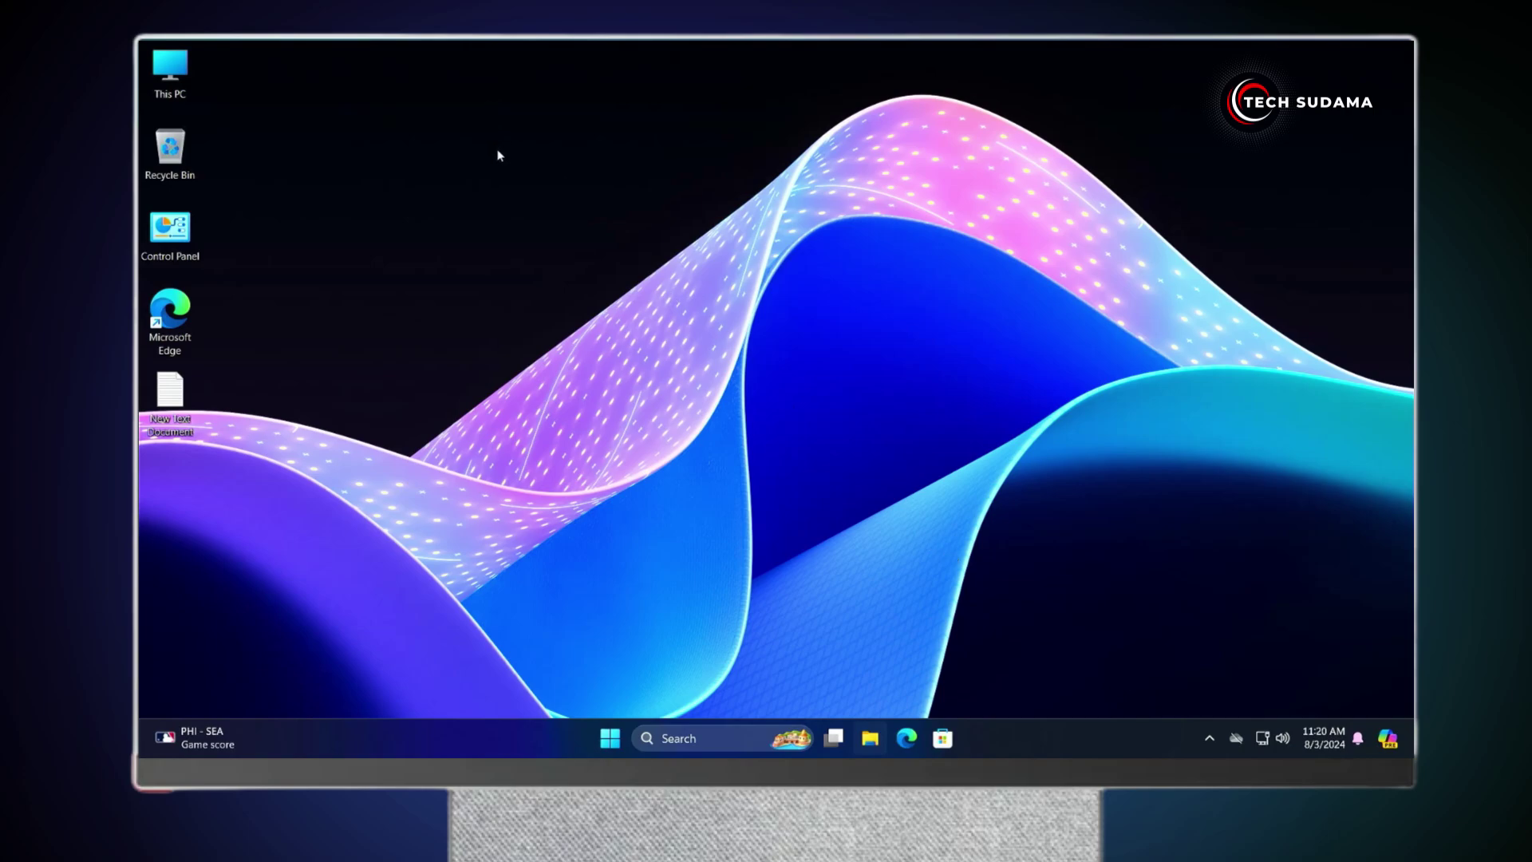
key("super")
left_click(973, 683)
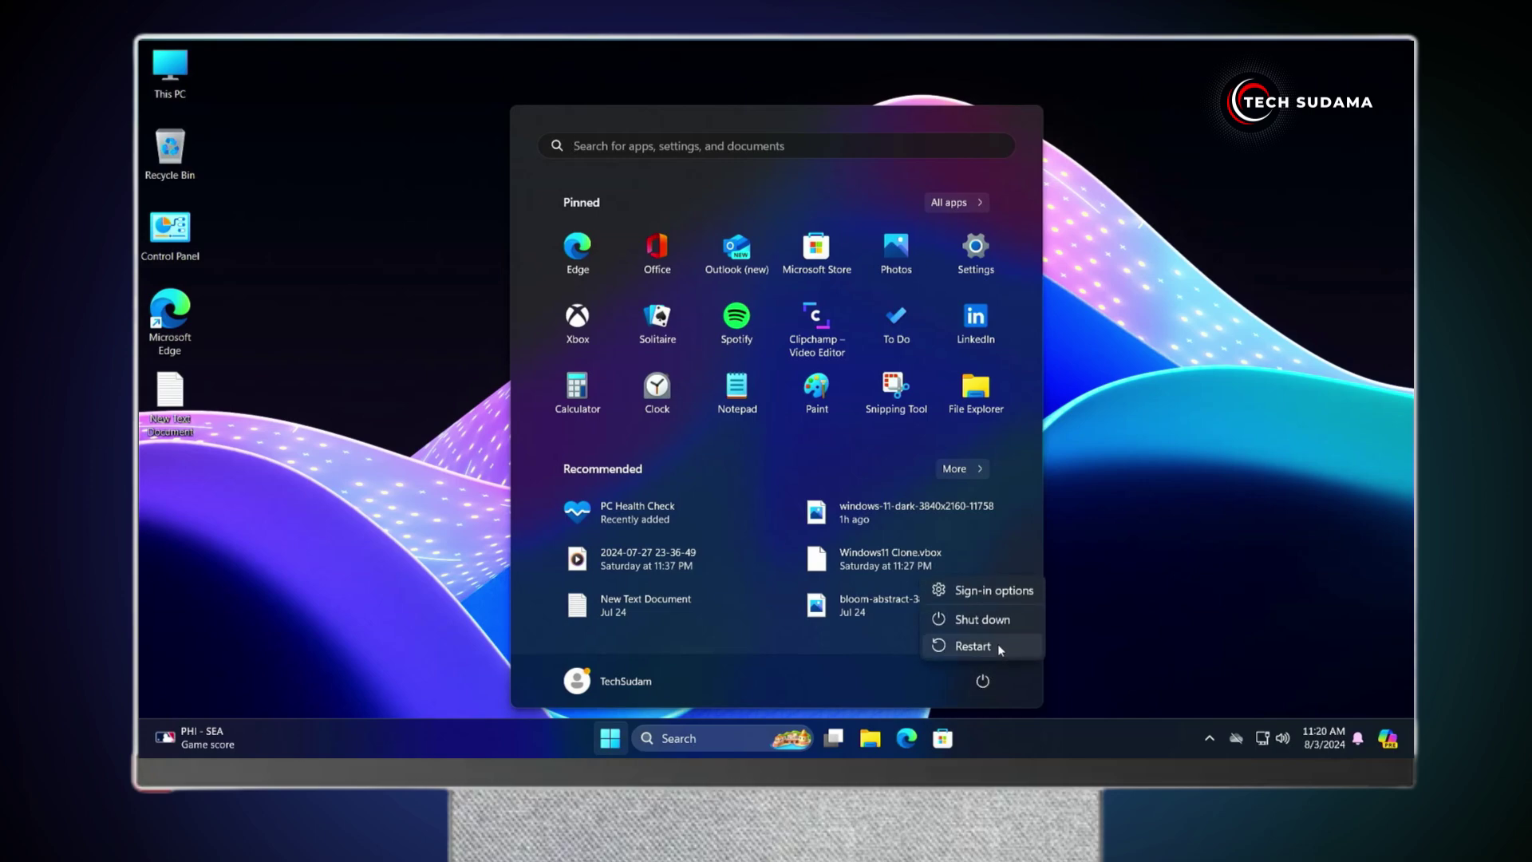
left_click(998, 643)
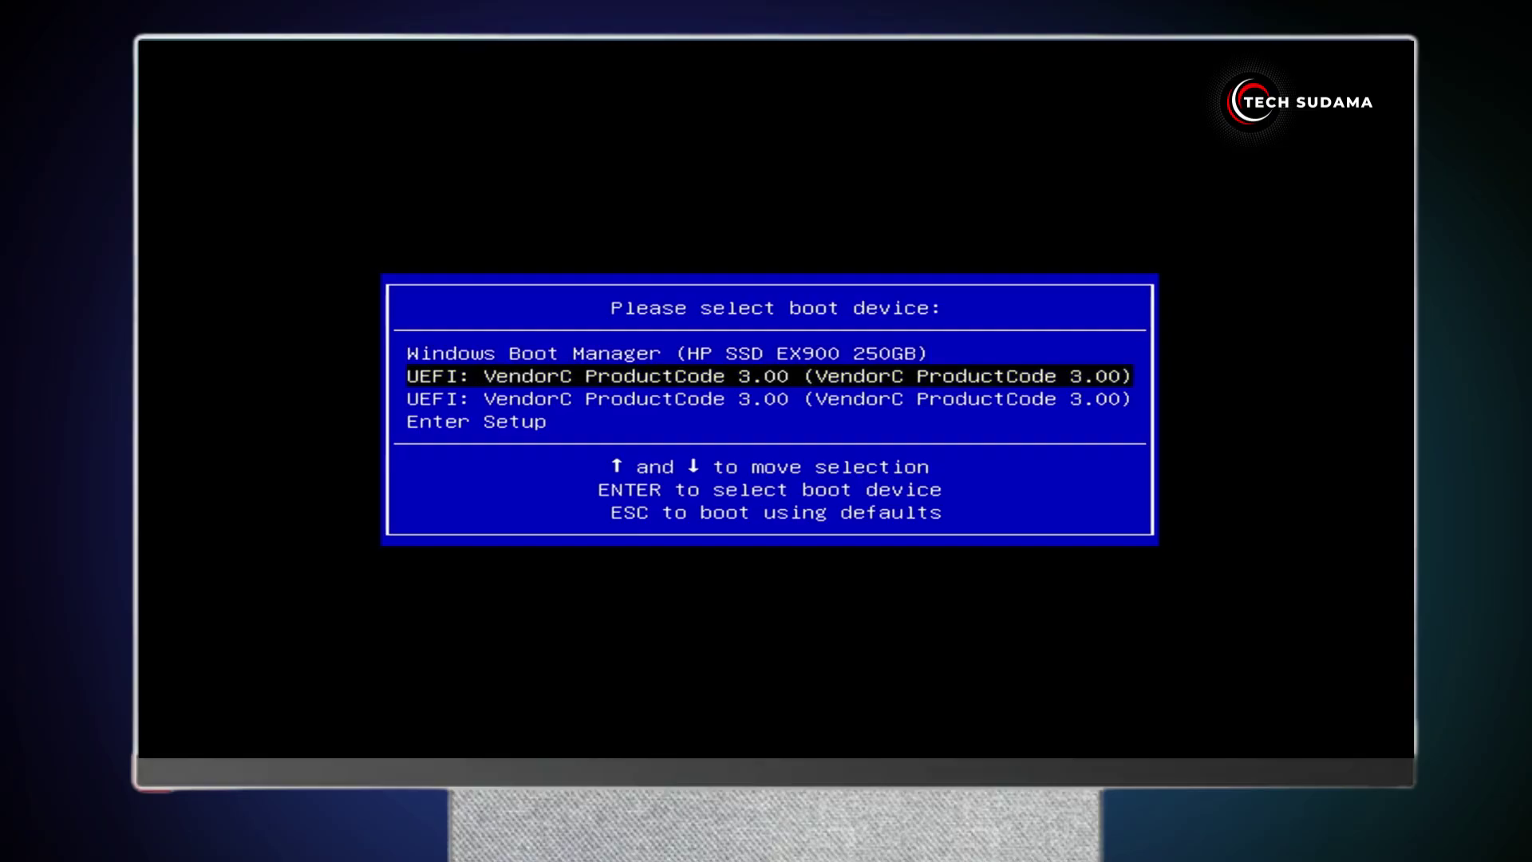
key("Down")
Step: Boot from the first 'UEFI: VendorC ProductCode 3.00' USB entry
key("Return")
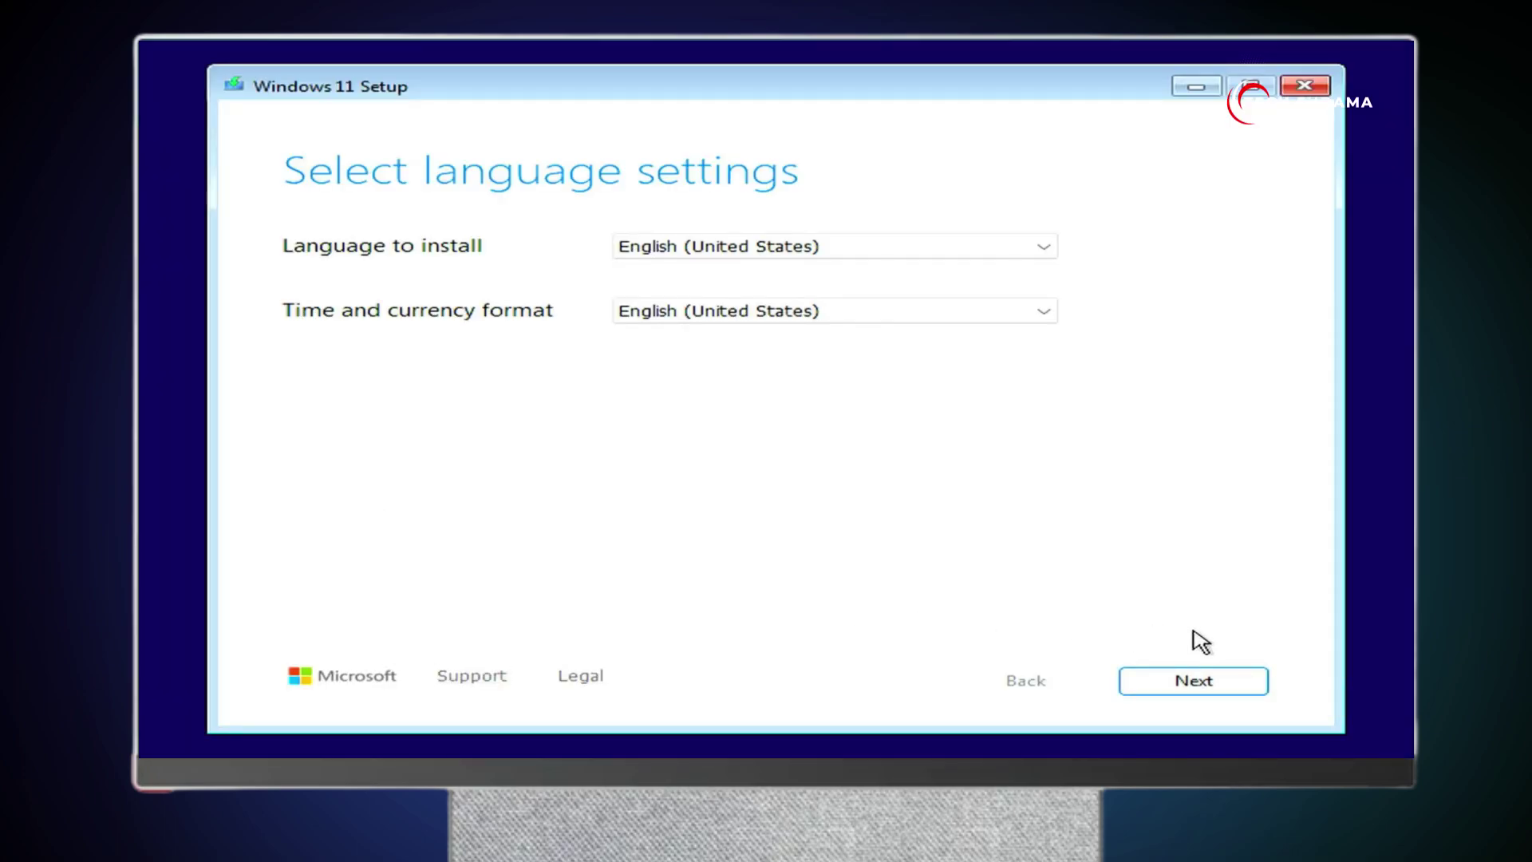
Step: Keep English (United States) settings and choose a fresh Install Windows 11, agreeing that everything is erased
left_click(1200, 690)
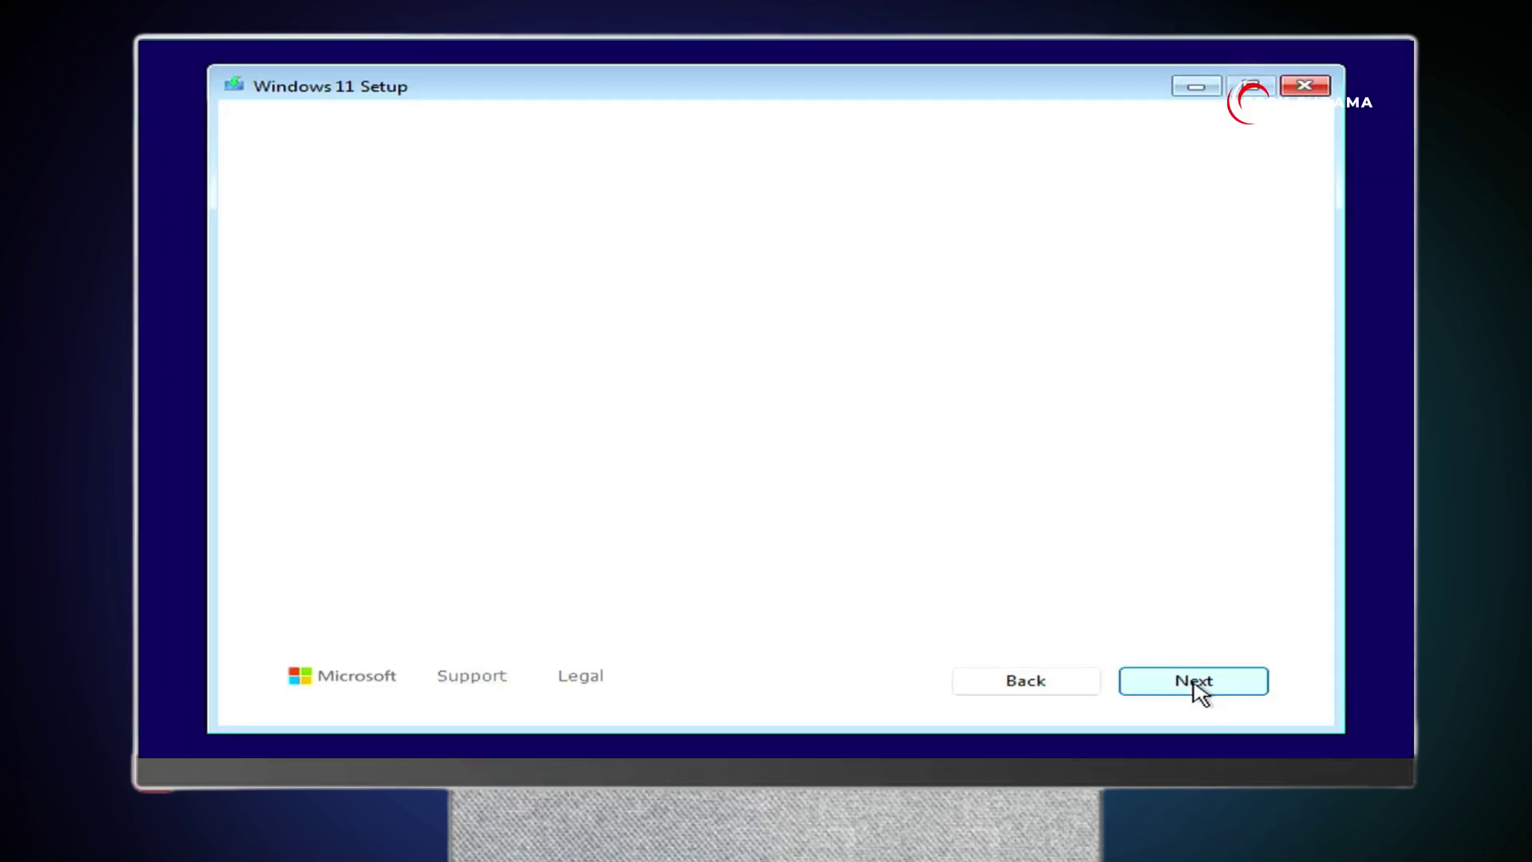
left_click(285, 373)
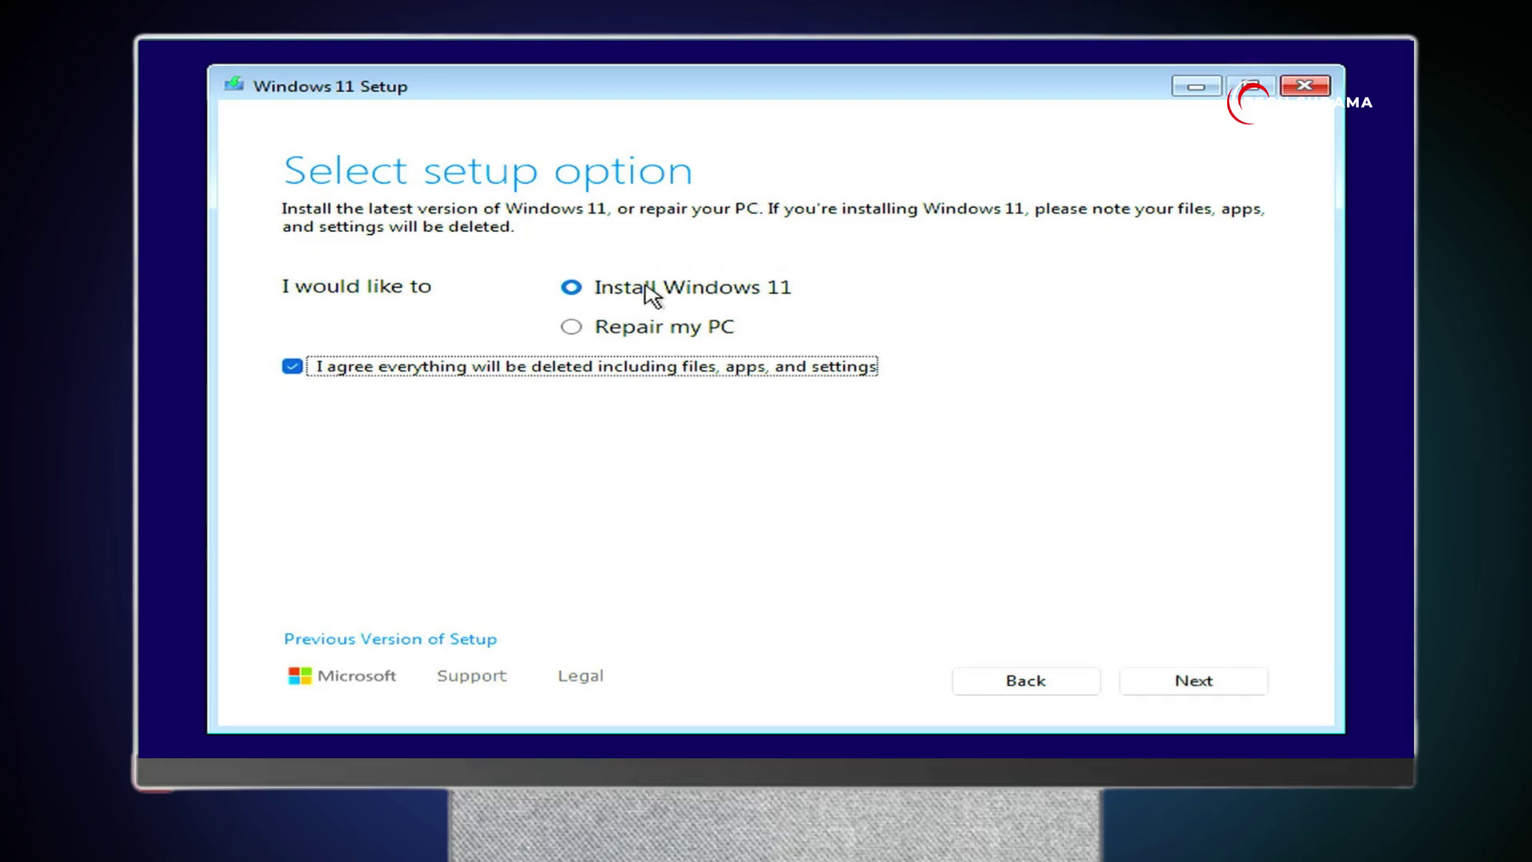
left_click(1243, 679)
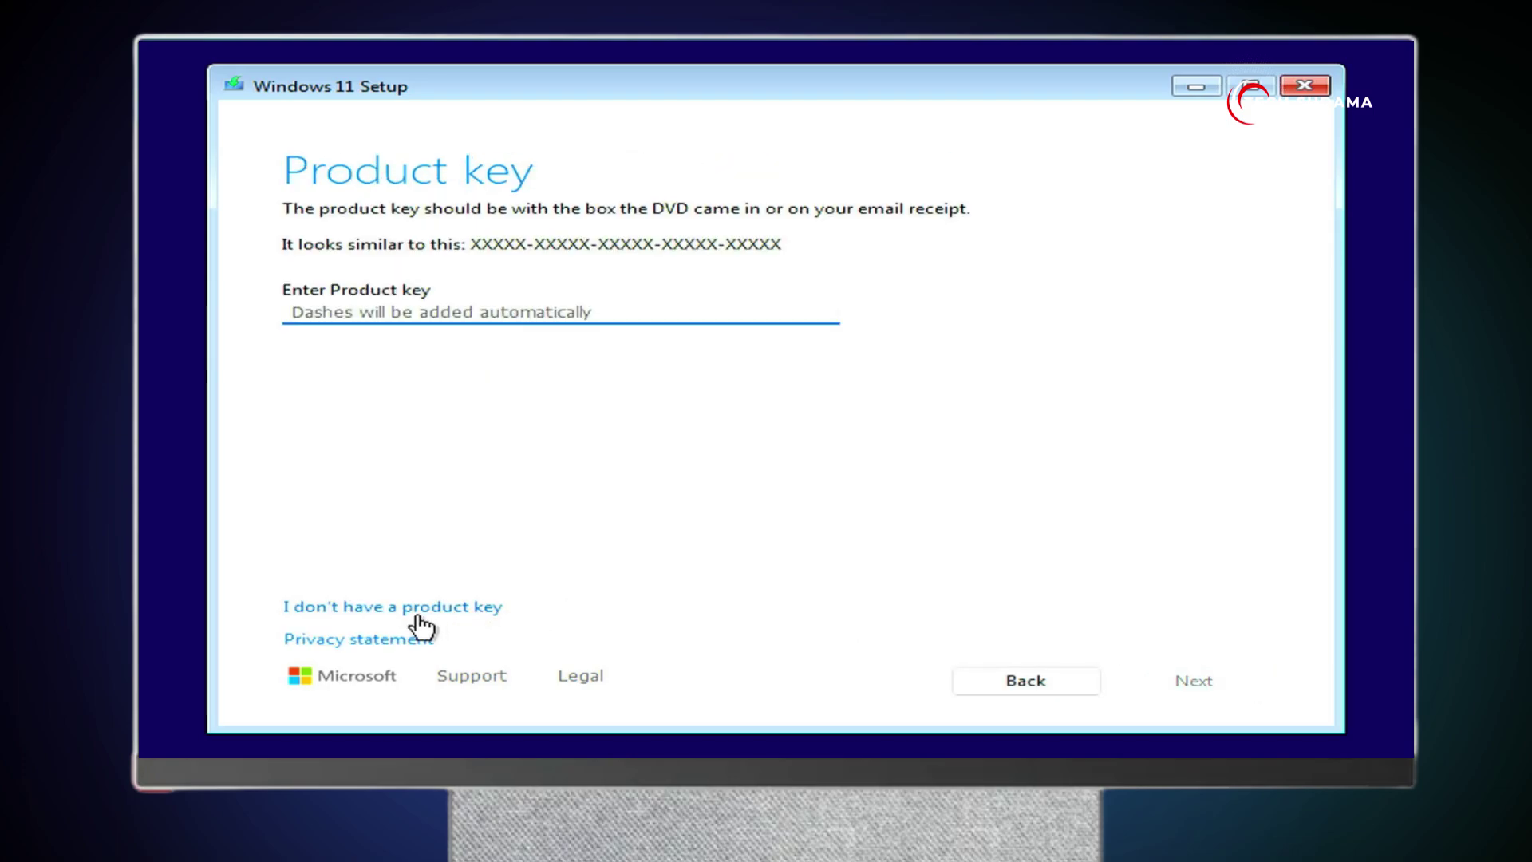
Step: Skip the product key, pick Windows 11 Pro, and accept the licence terms
left_click(418, 617)
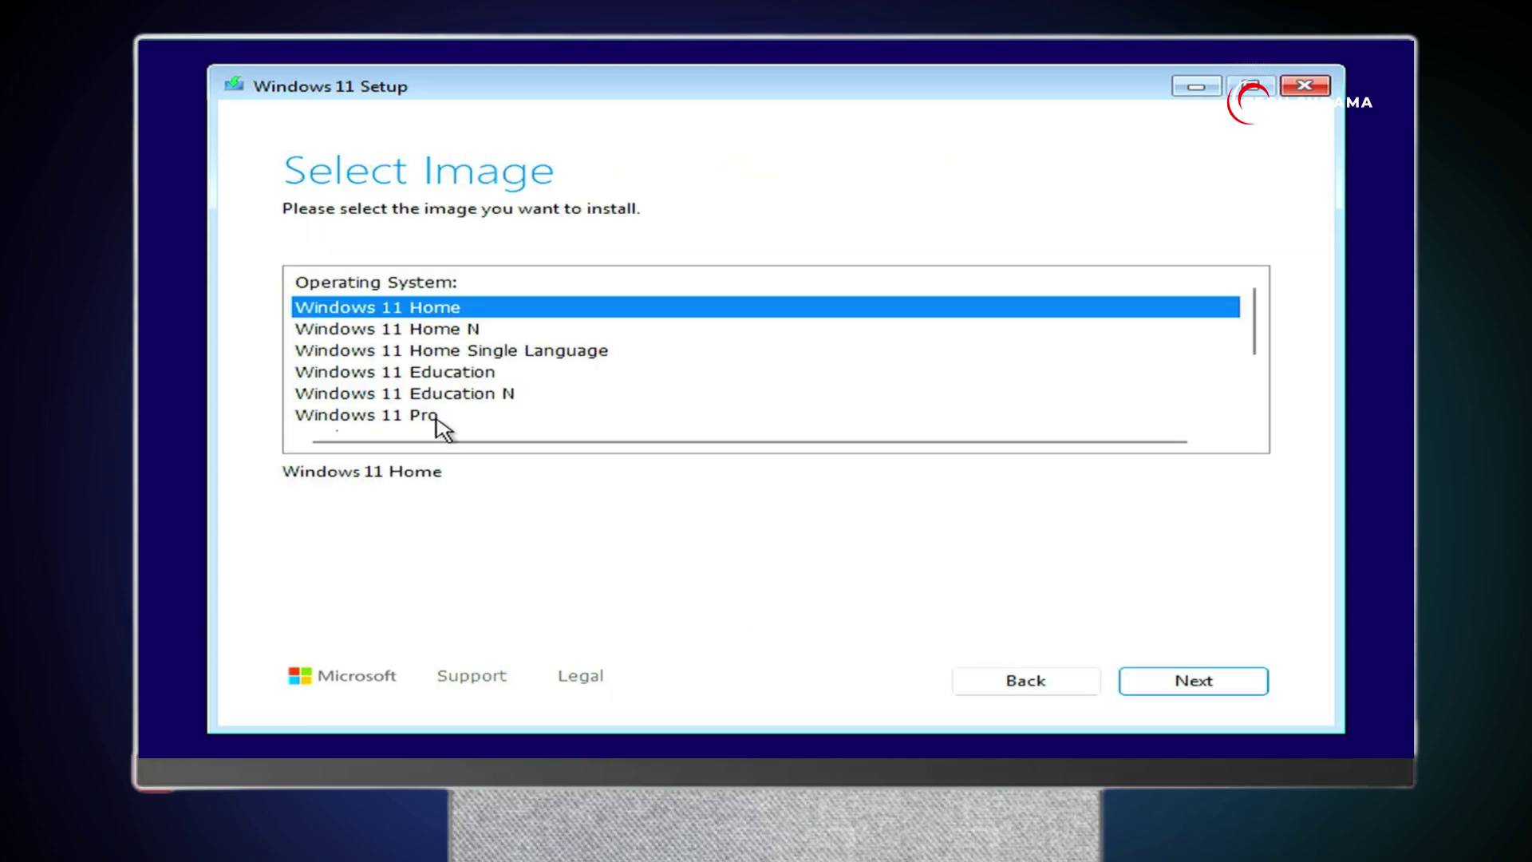
left_click(442, 417)
left_click(1163, 681)
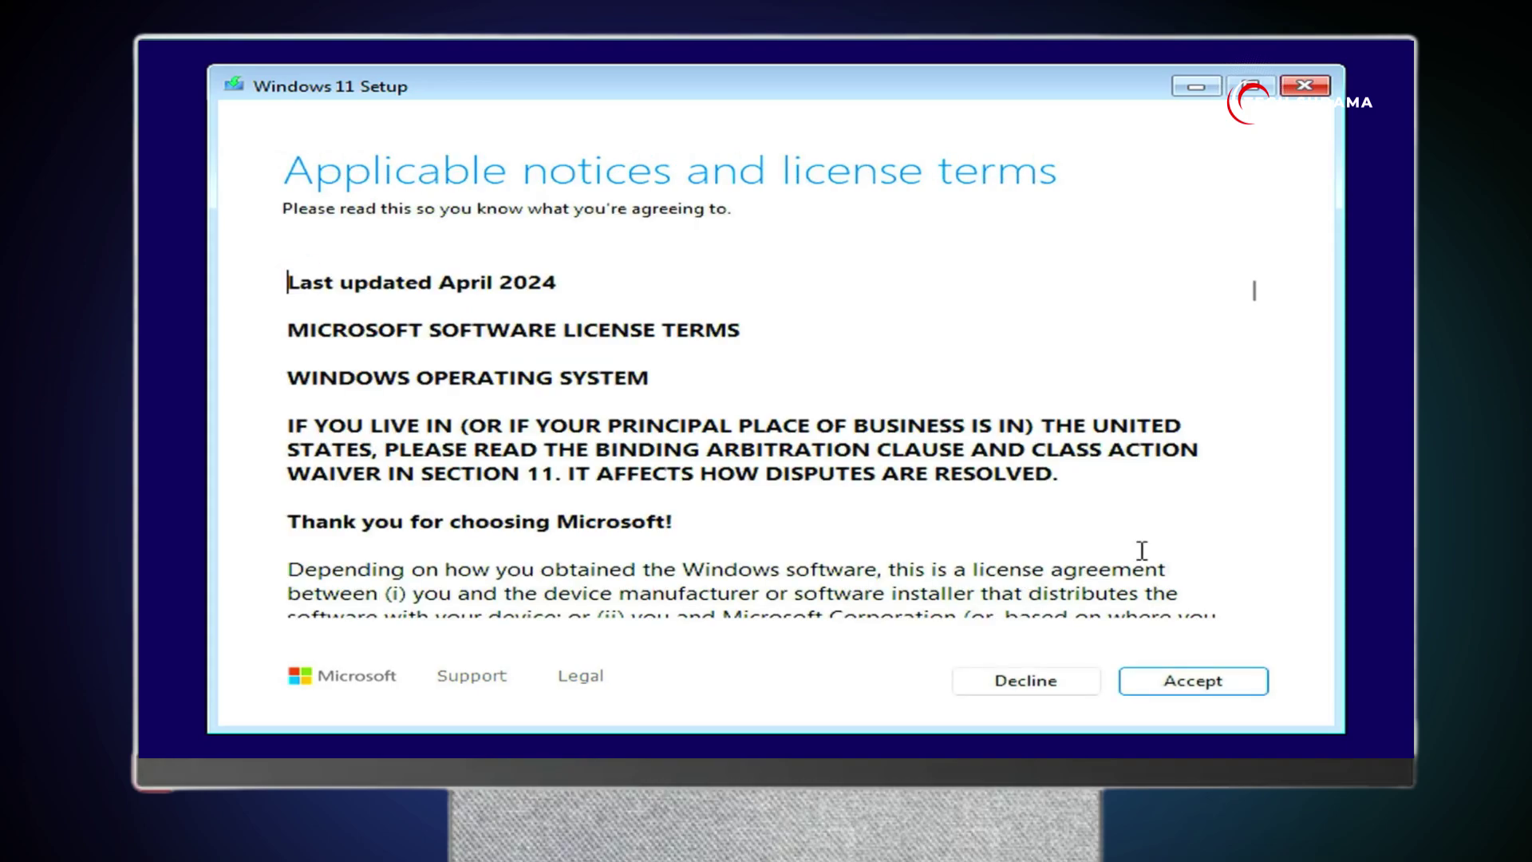
left_click(1216, 683)
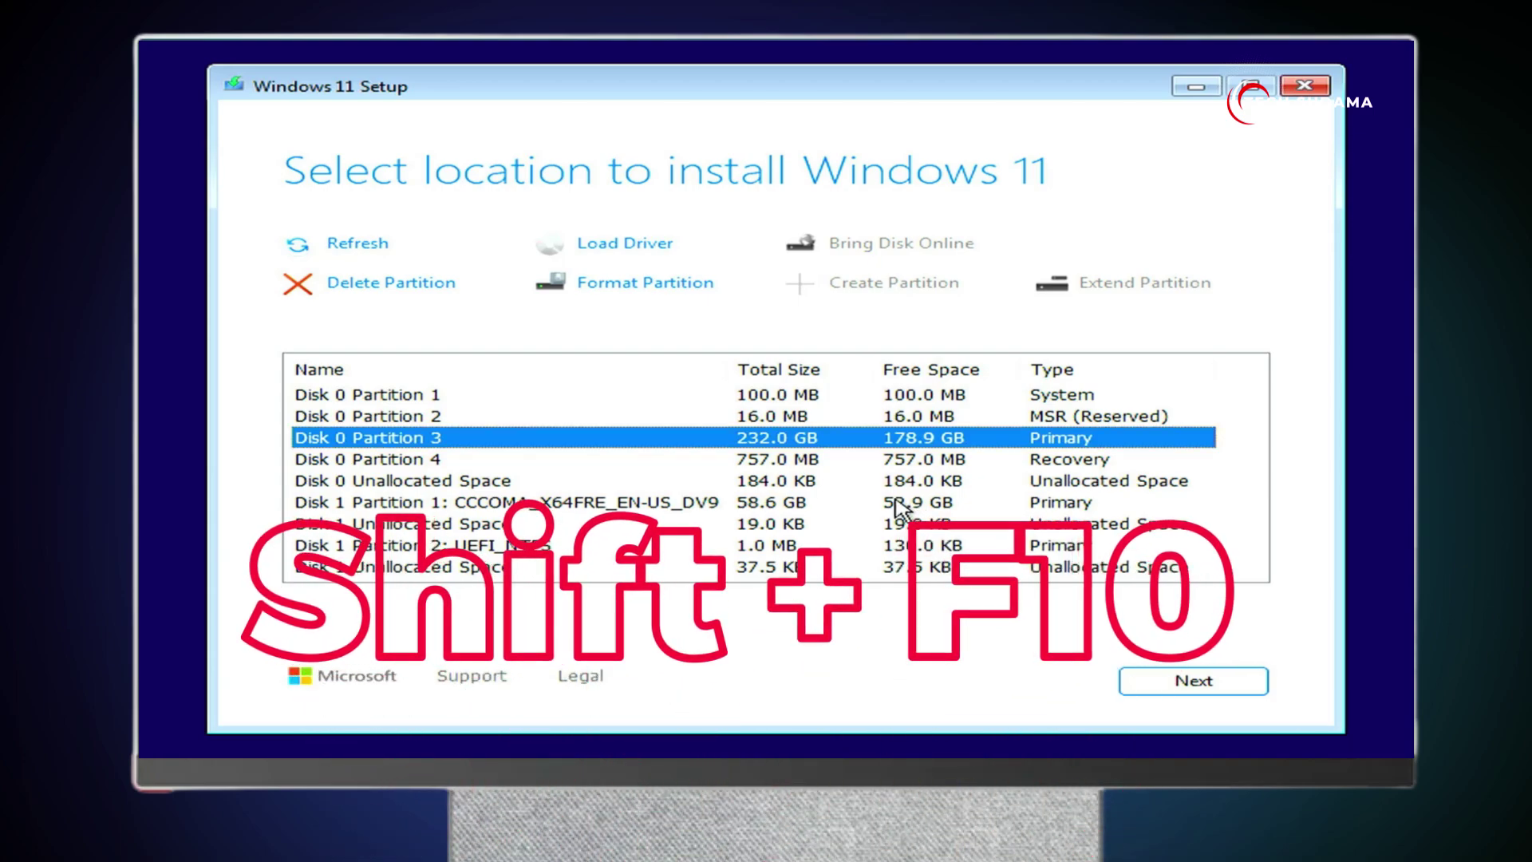
Step: Open a Shift+F10 Command Prompt, start diskpart, and list disks to find the 232 GB SSD
key("shift+F10")
type("diskpart")
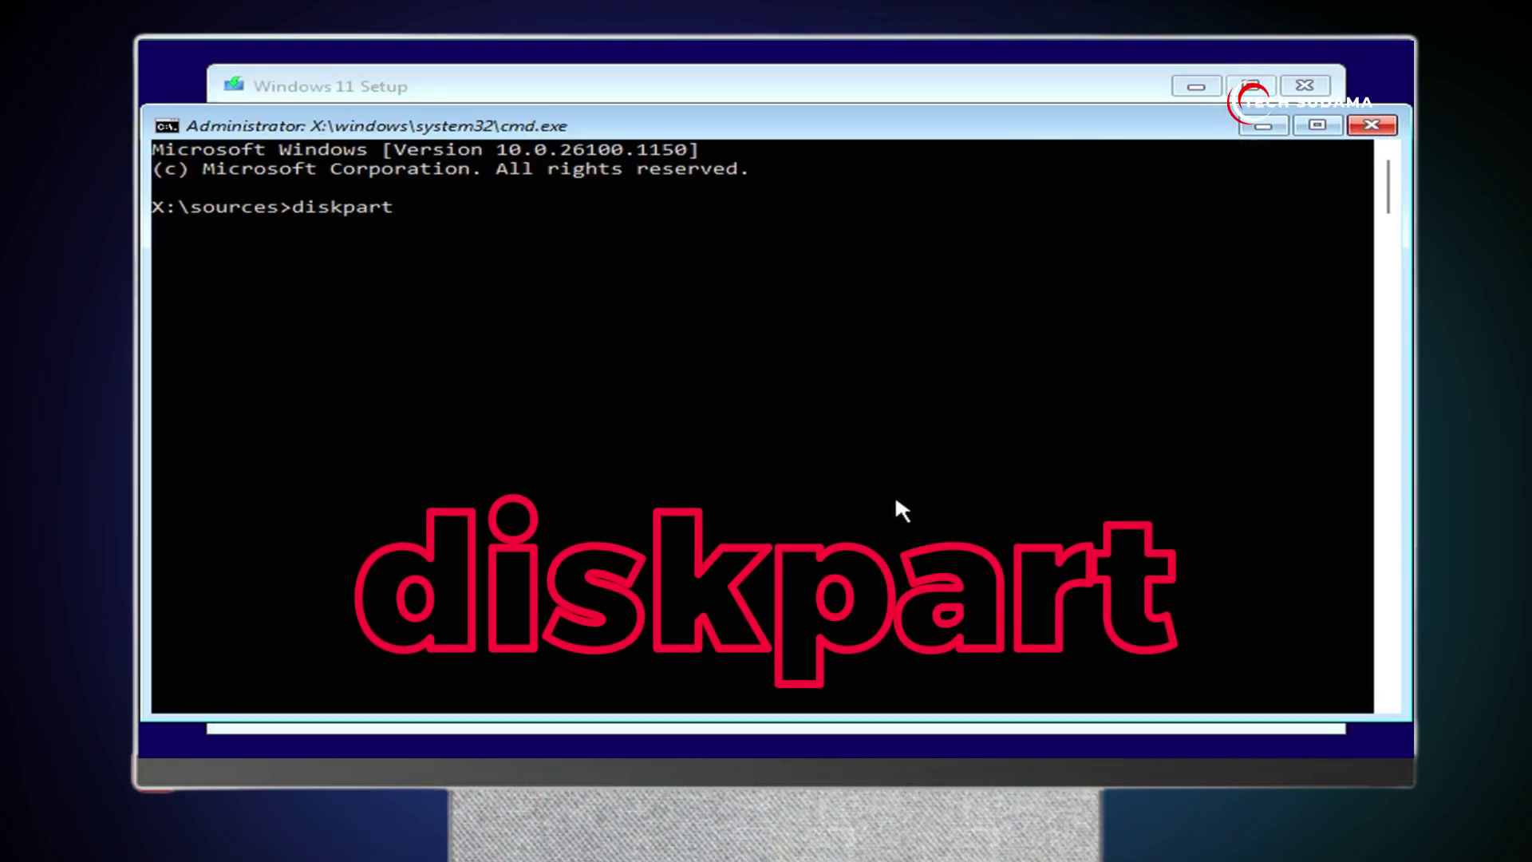
key("Return")
type("list disk")
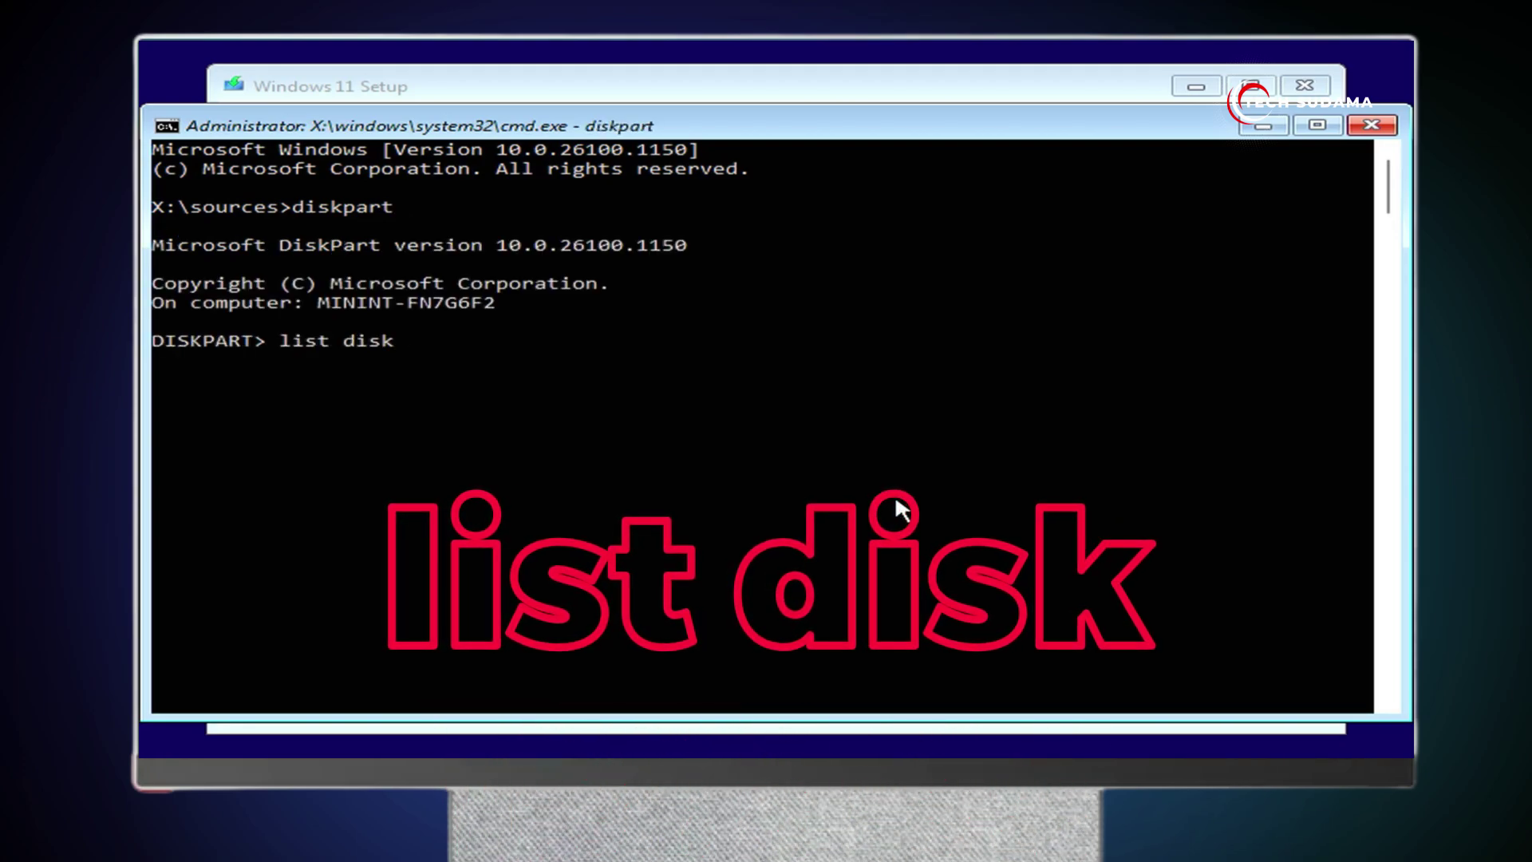
key("Return")
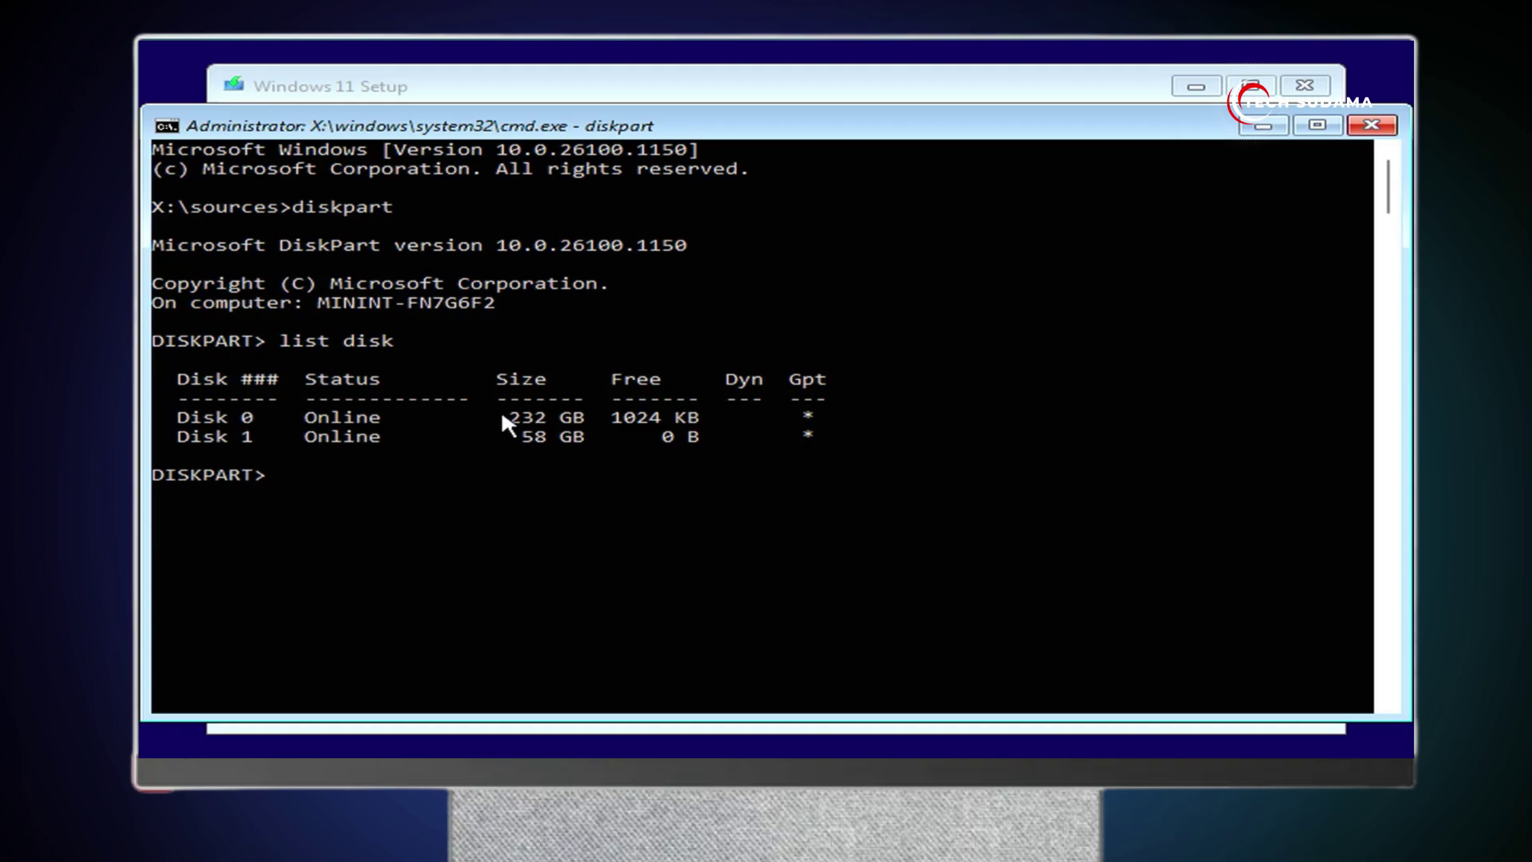
left_click_drag(508, 415, 581, 424)
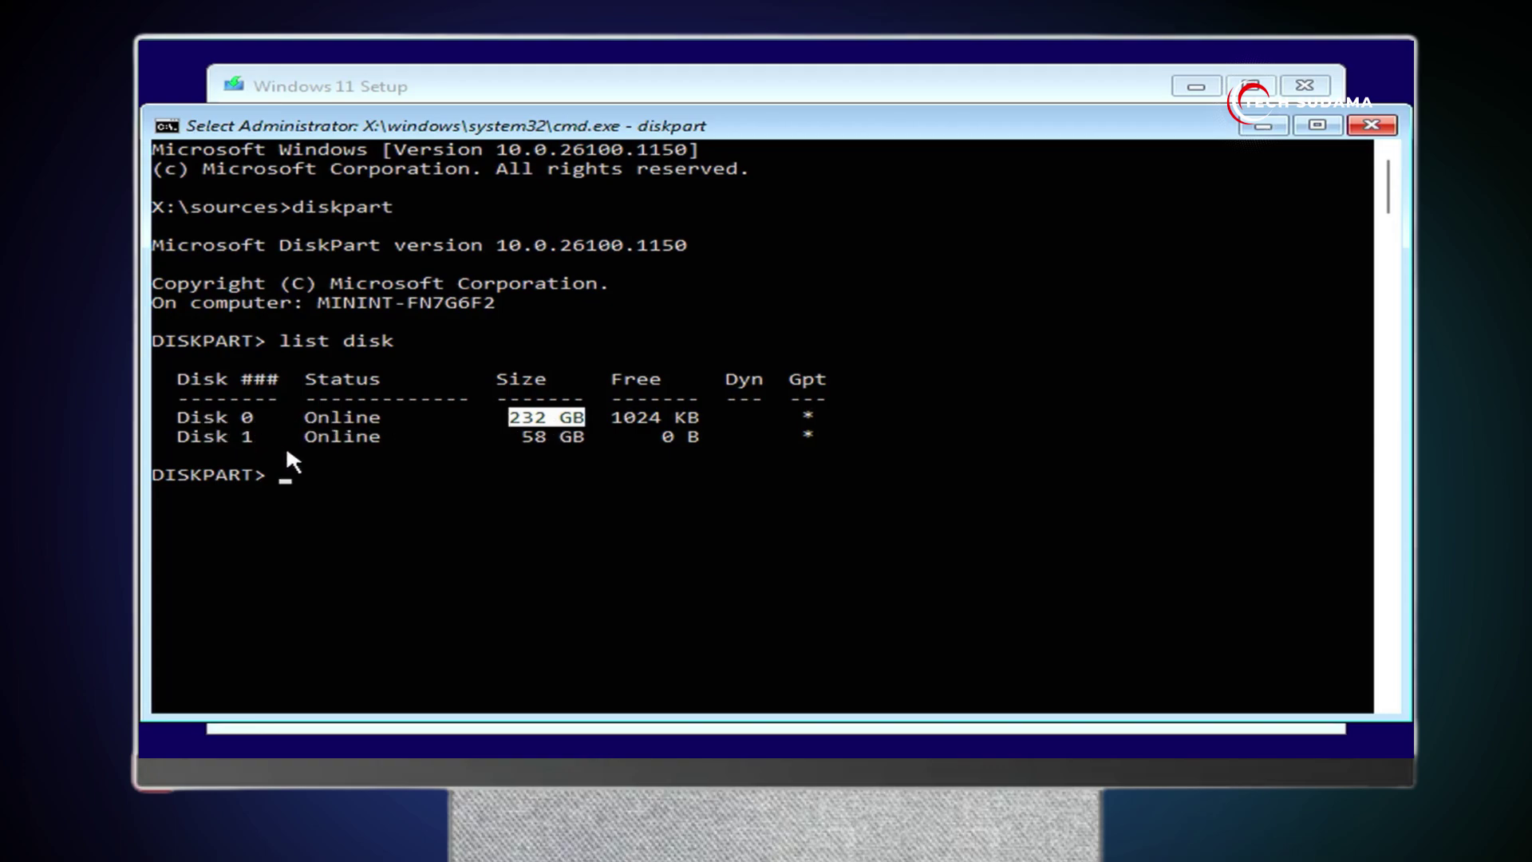
Step: Select disk 0 and run clean to wipe it
type("sel disk")
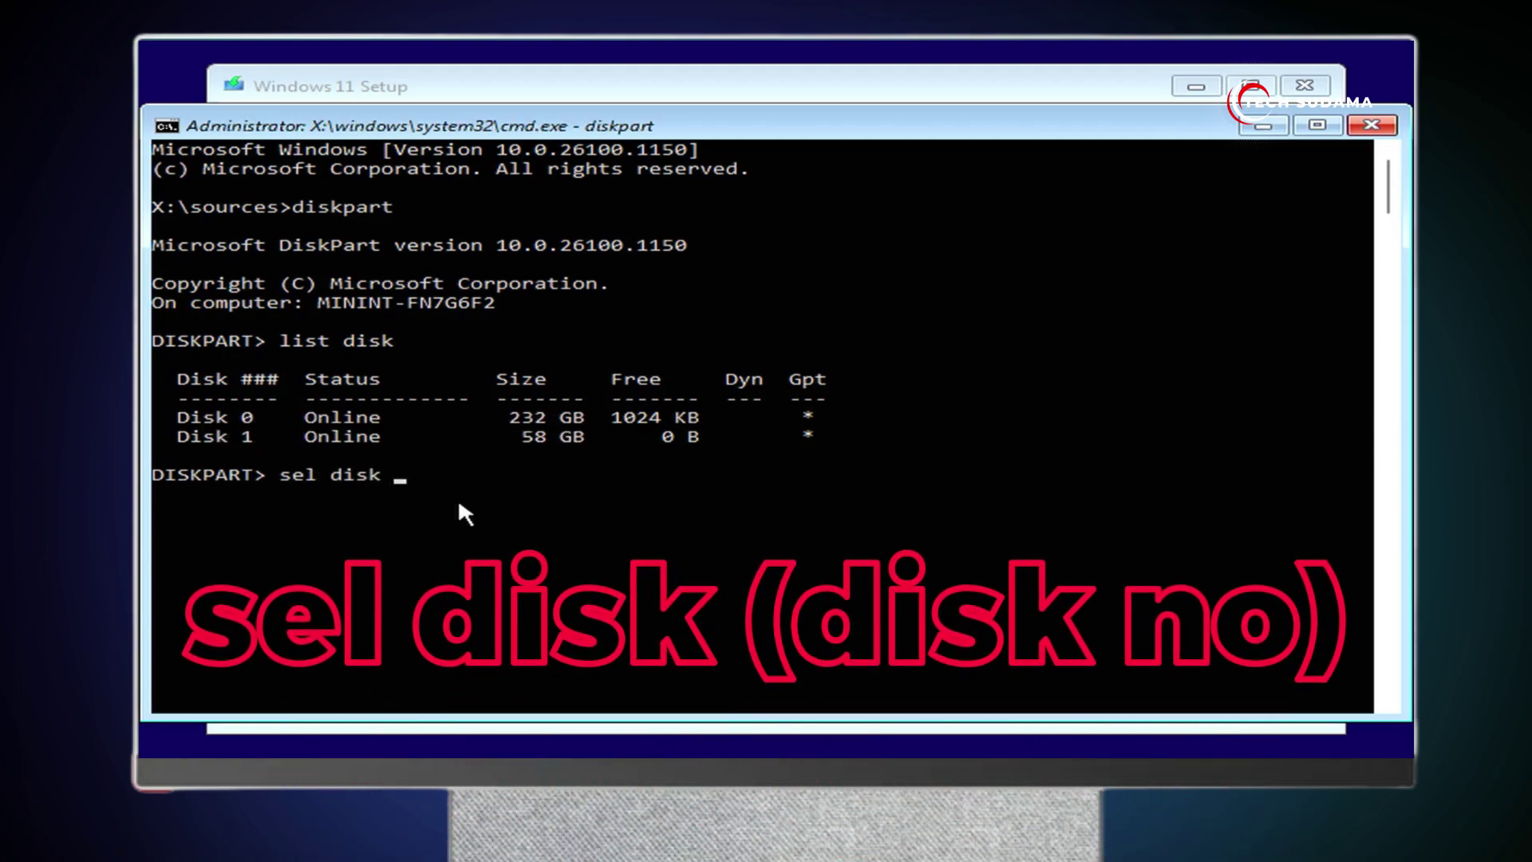
left_click_drag(241, 415, 250, 417)
key("cmd+c")
right_click(250, 417)
right_click(479, 519)
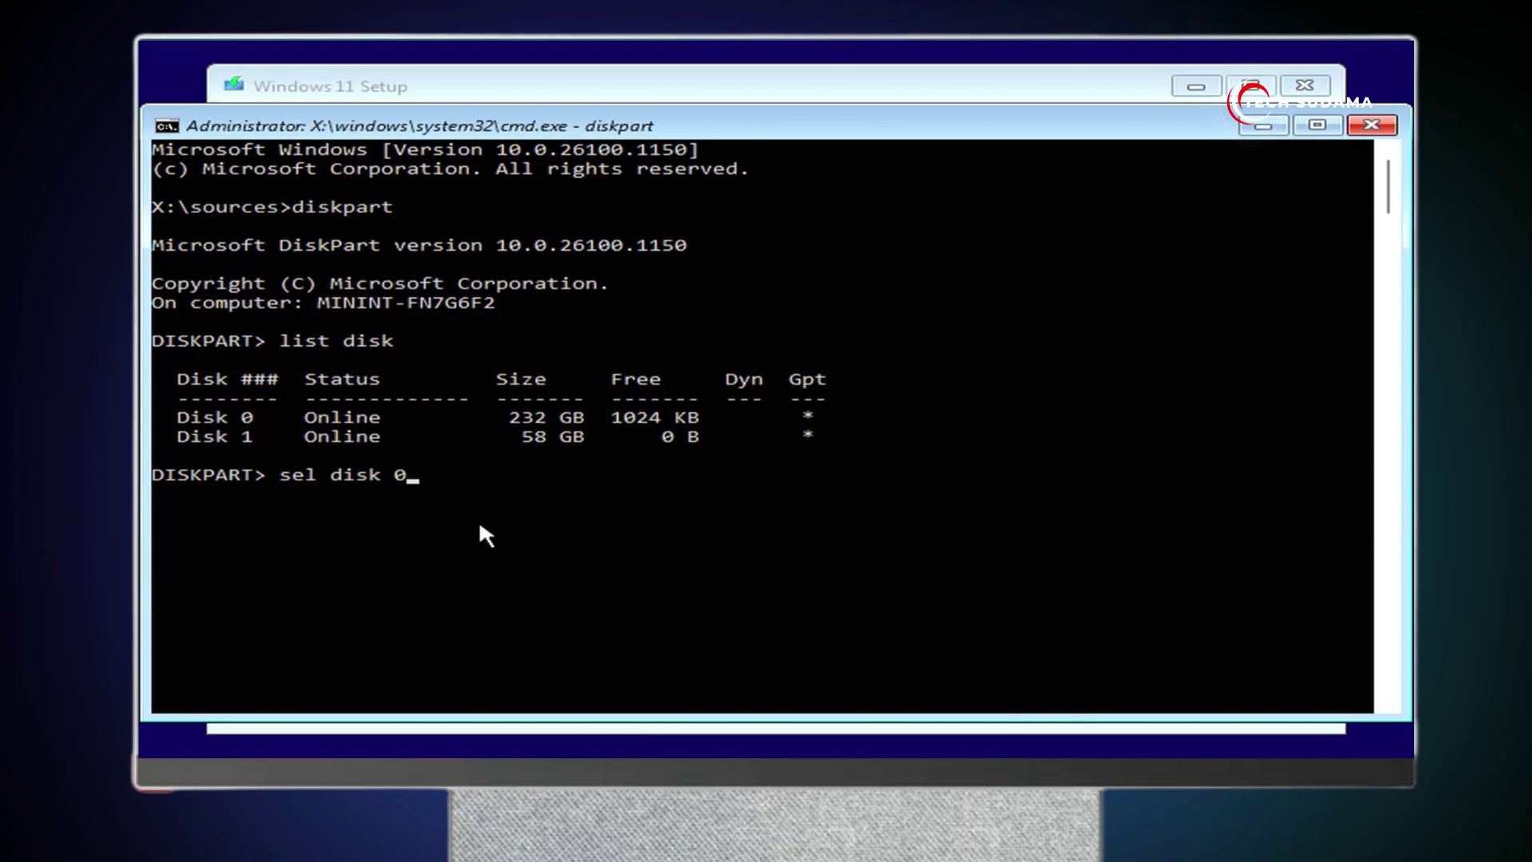
key("Return")
type("clean")
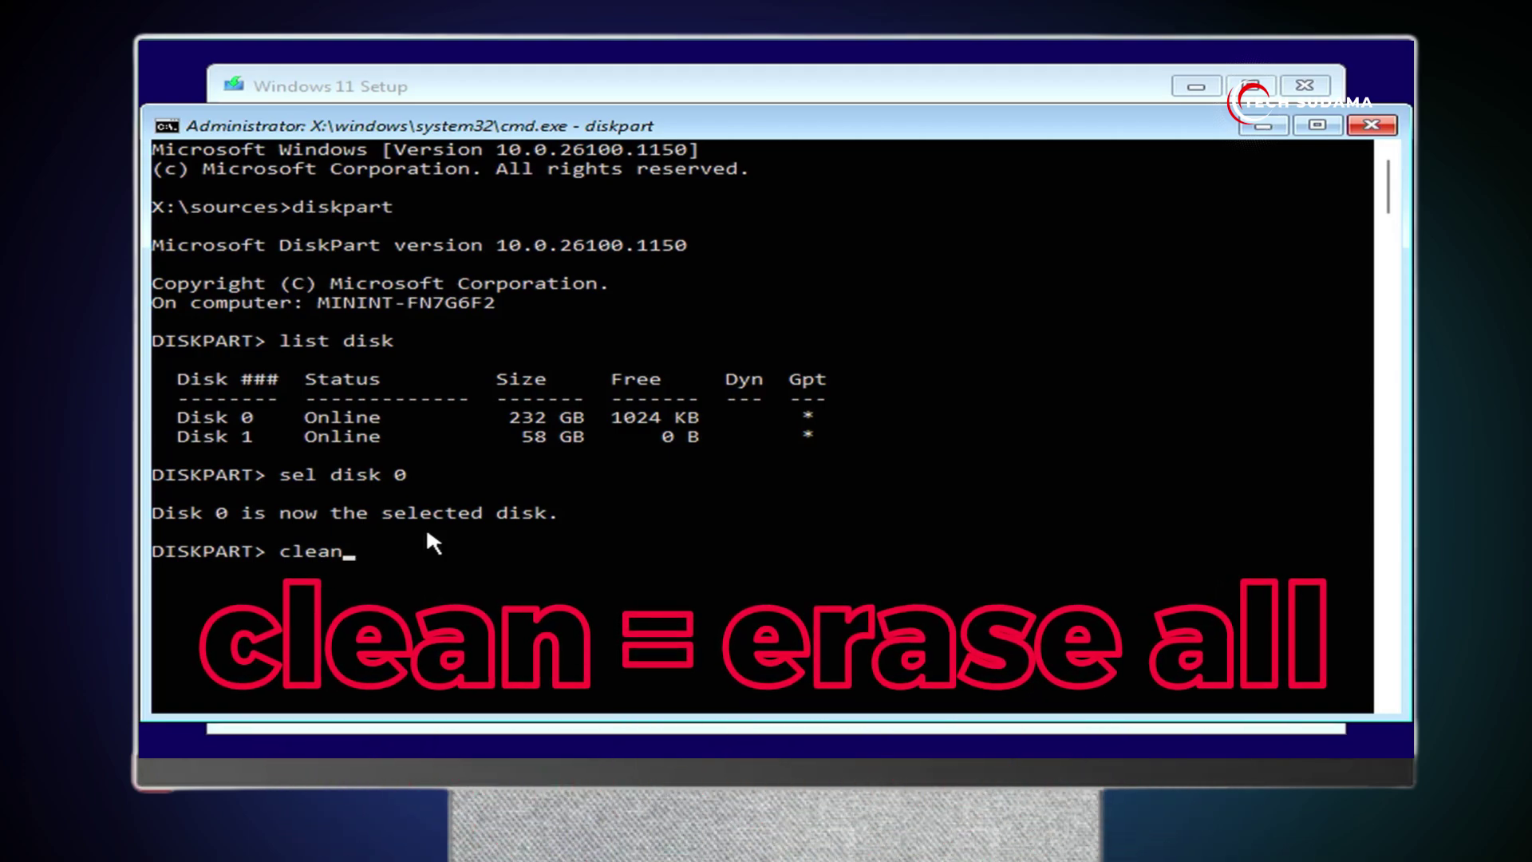
key("Return")
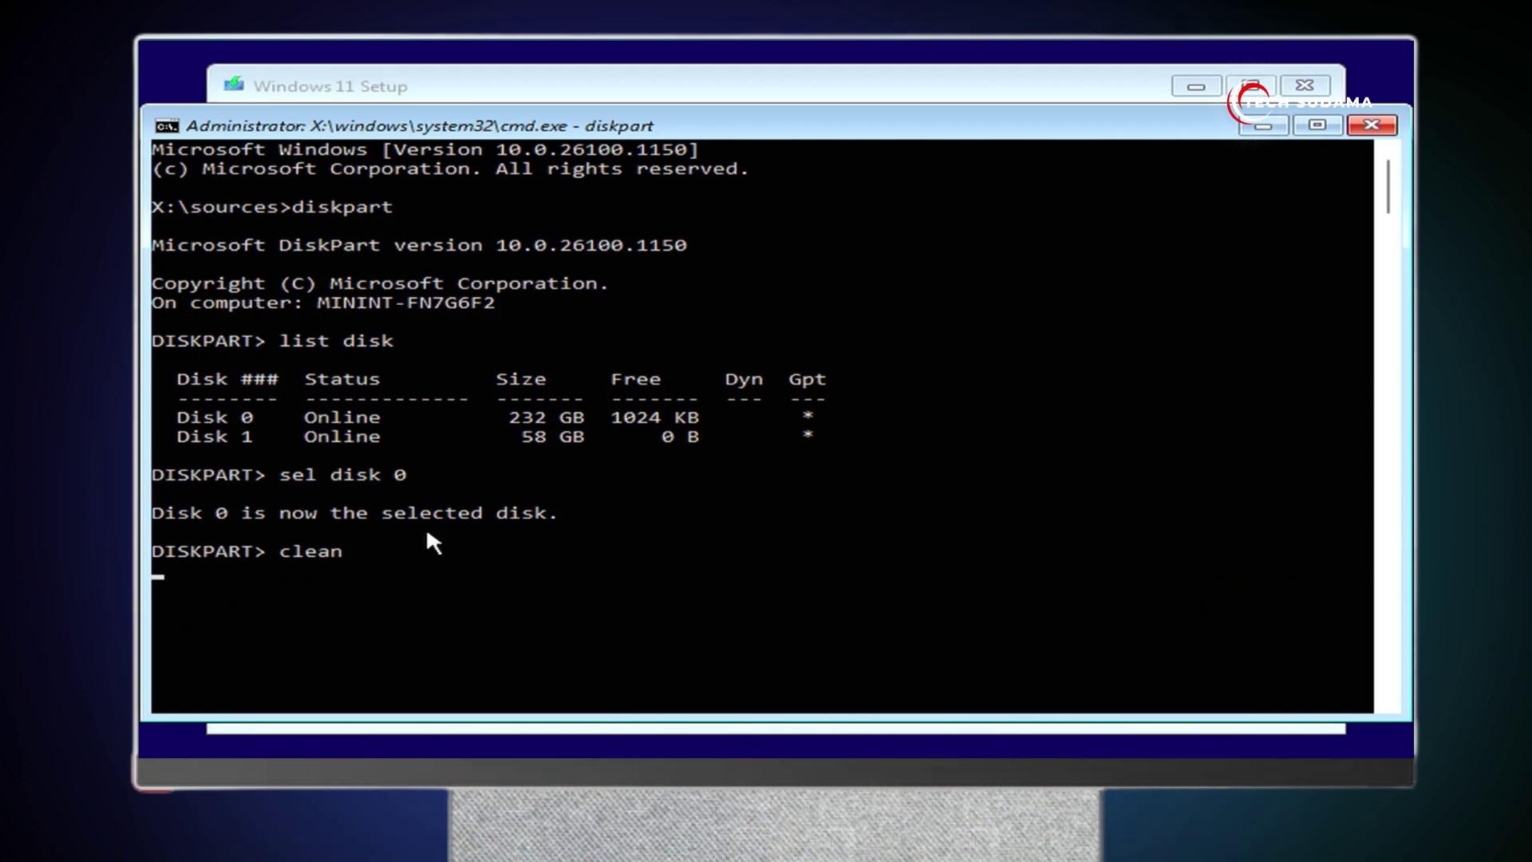
Step: Close the Command Prompt, refresh the disk list, and install onto Disk 0's 232.9 GB unallocated space
left_click(1372, 125)
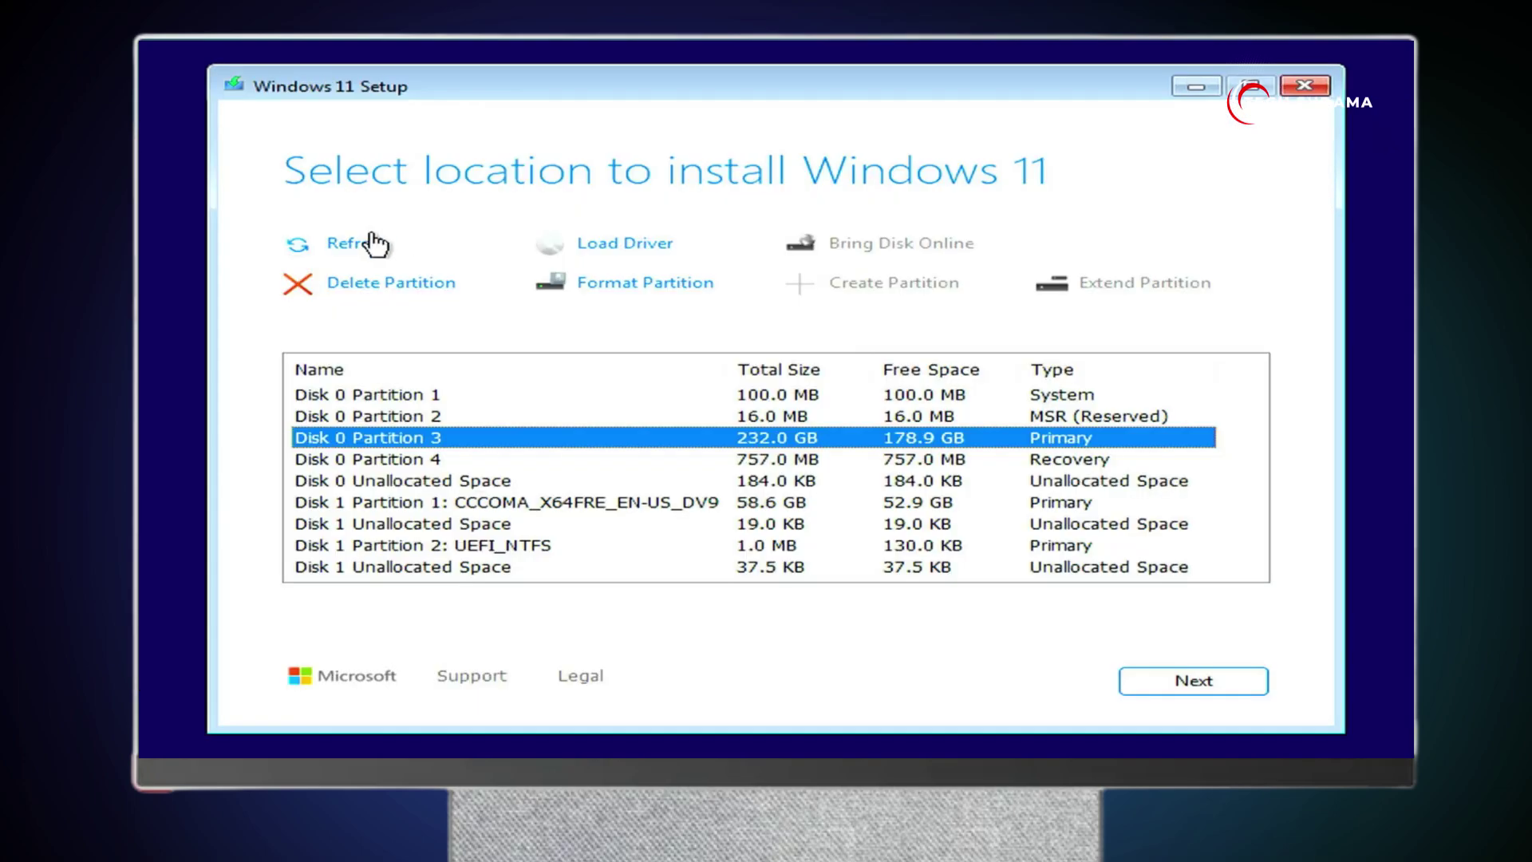
left_click(369, 244)
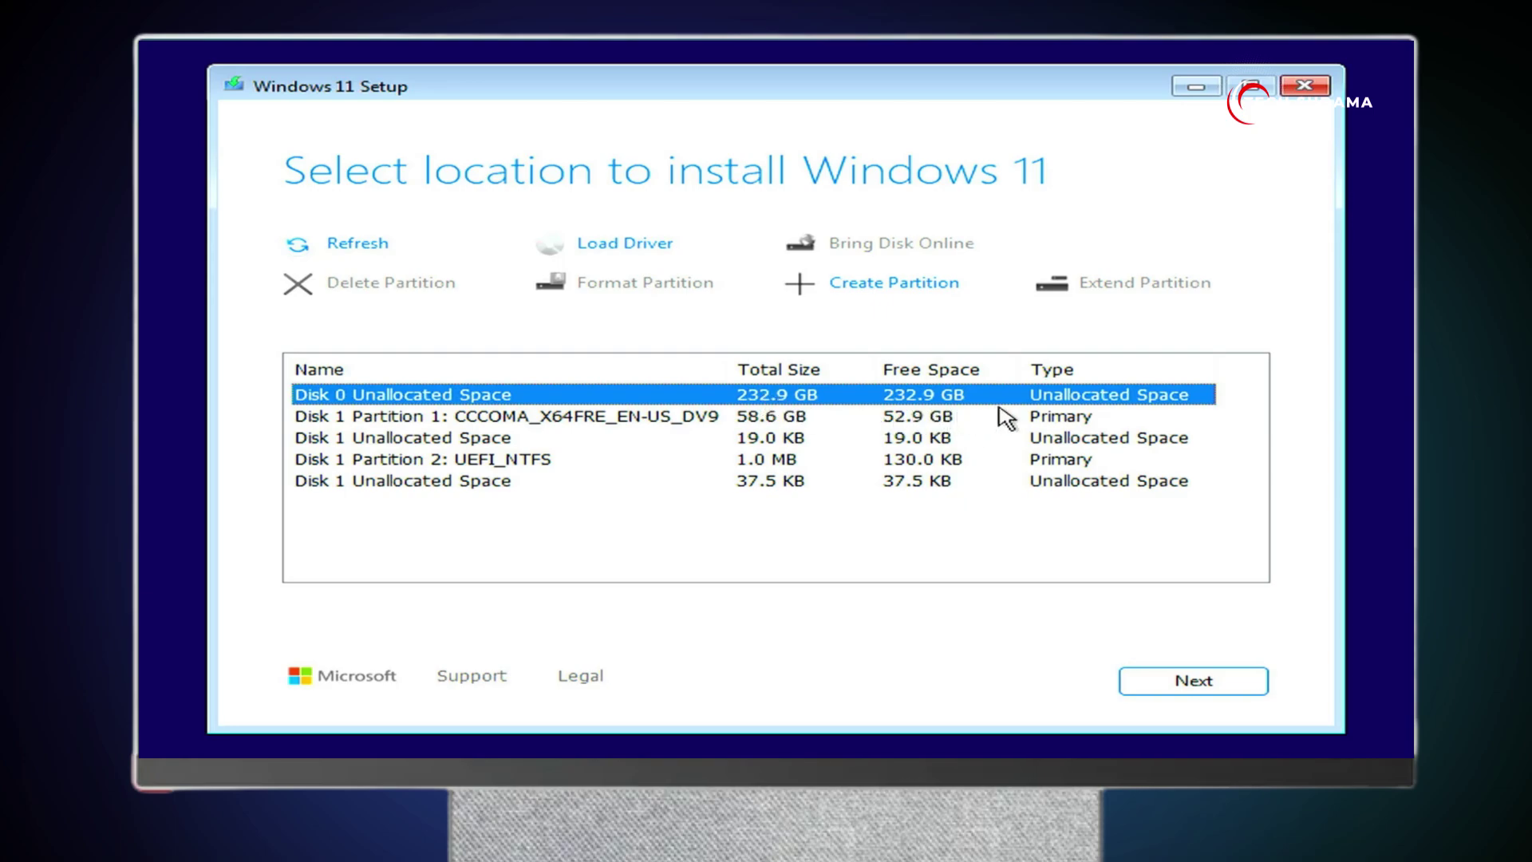
left_click(1174, 683)
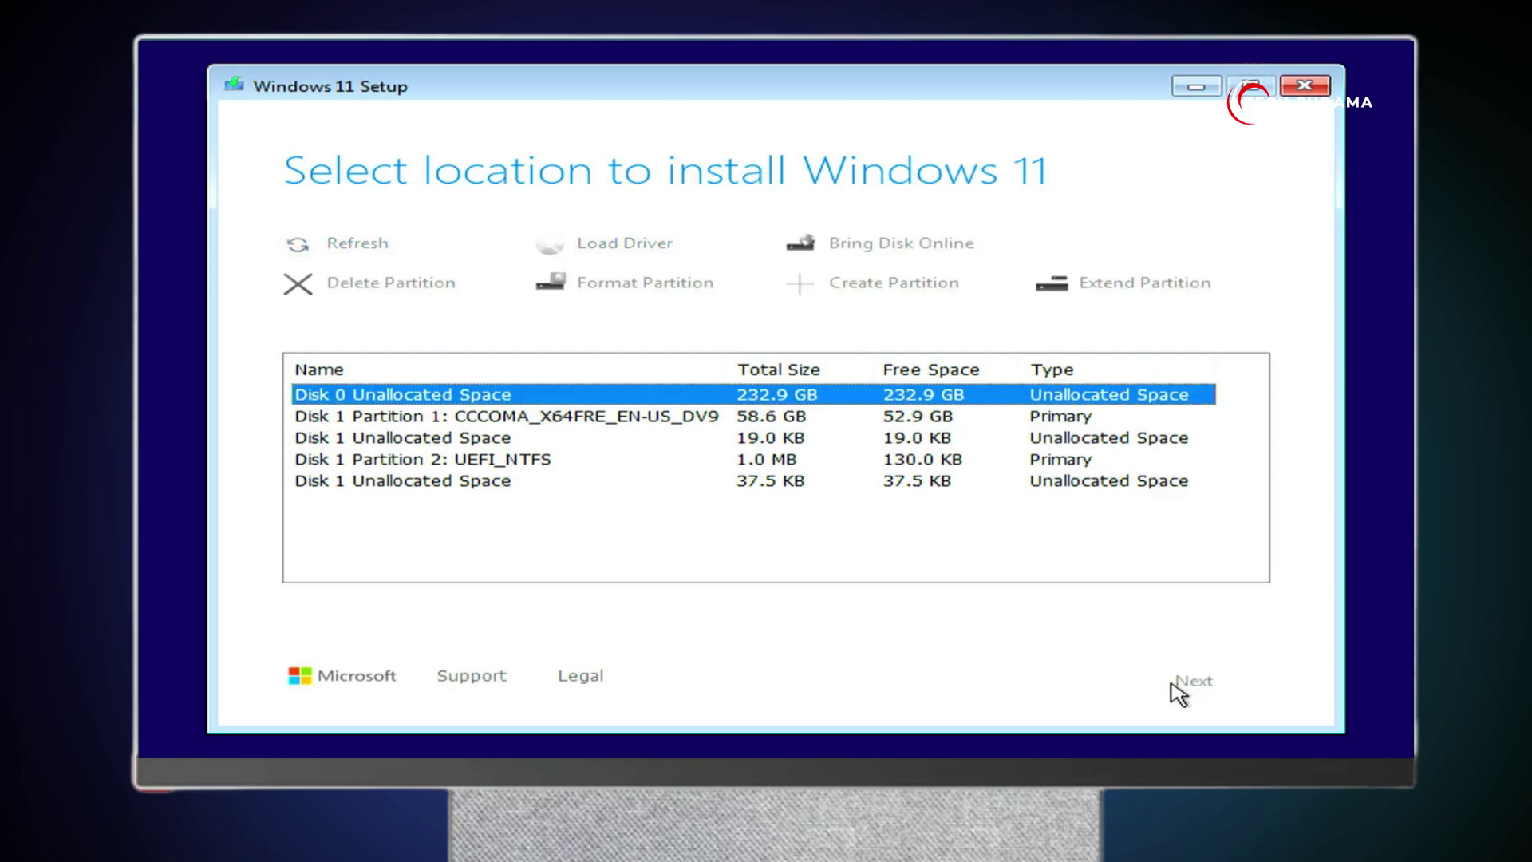
left_click(1214, 683)
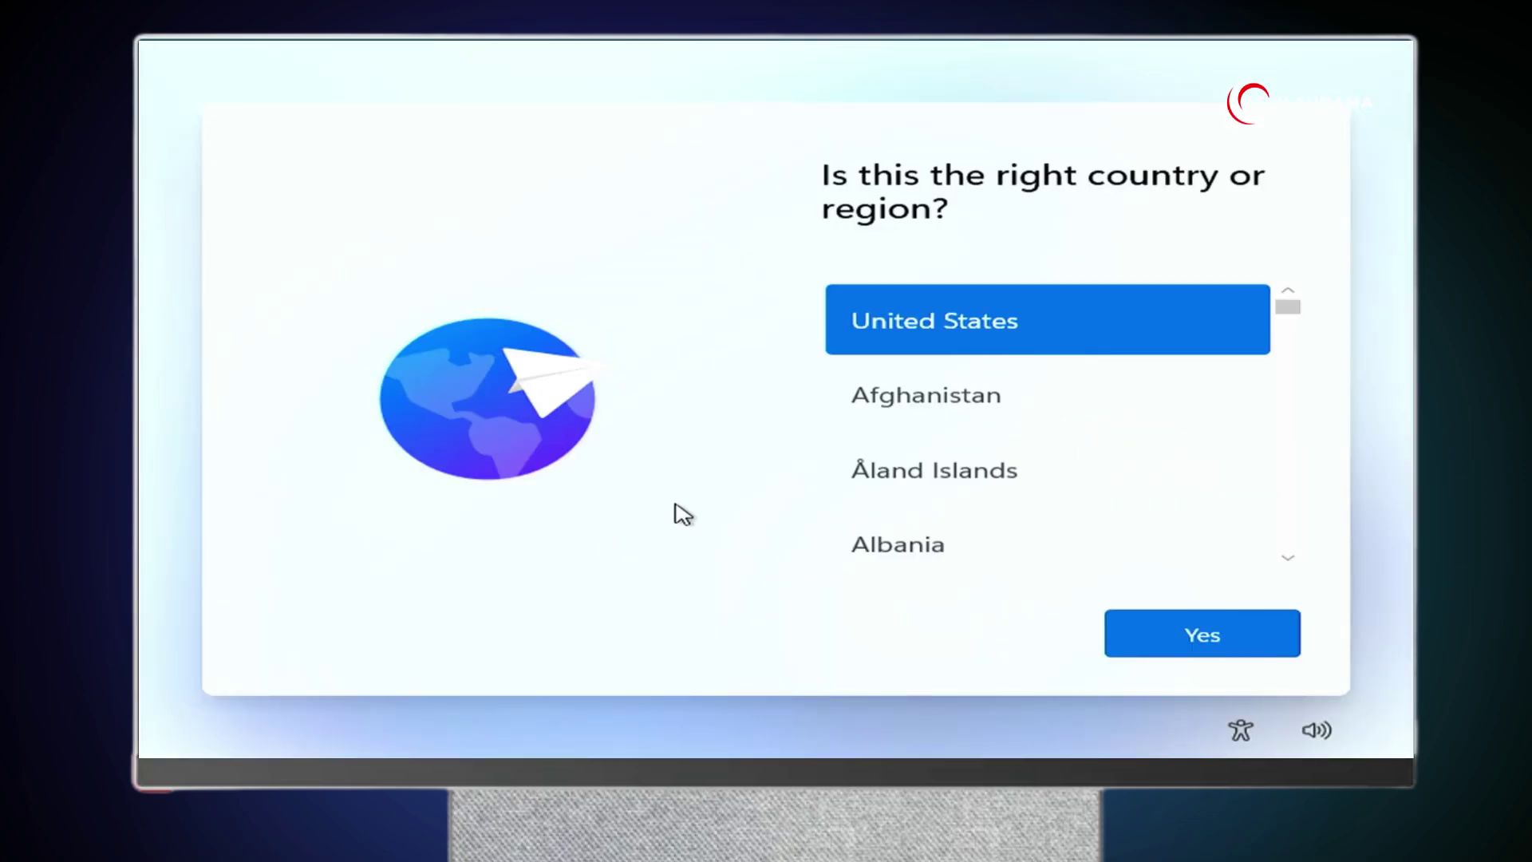
Step: Confirm United States as the region and US as the keyboard, skipping a second layout
left_click(1269, 638)
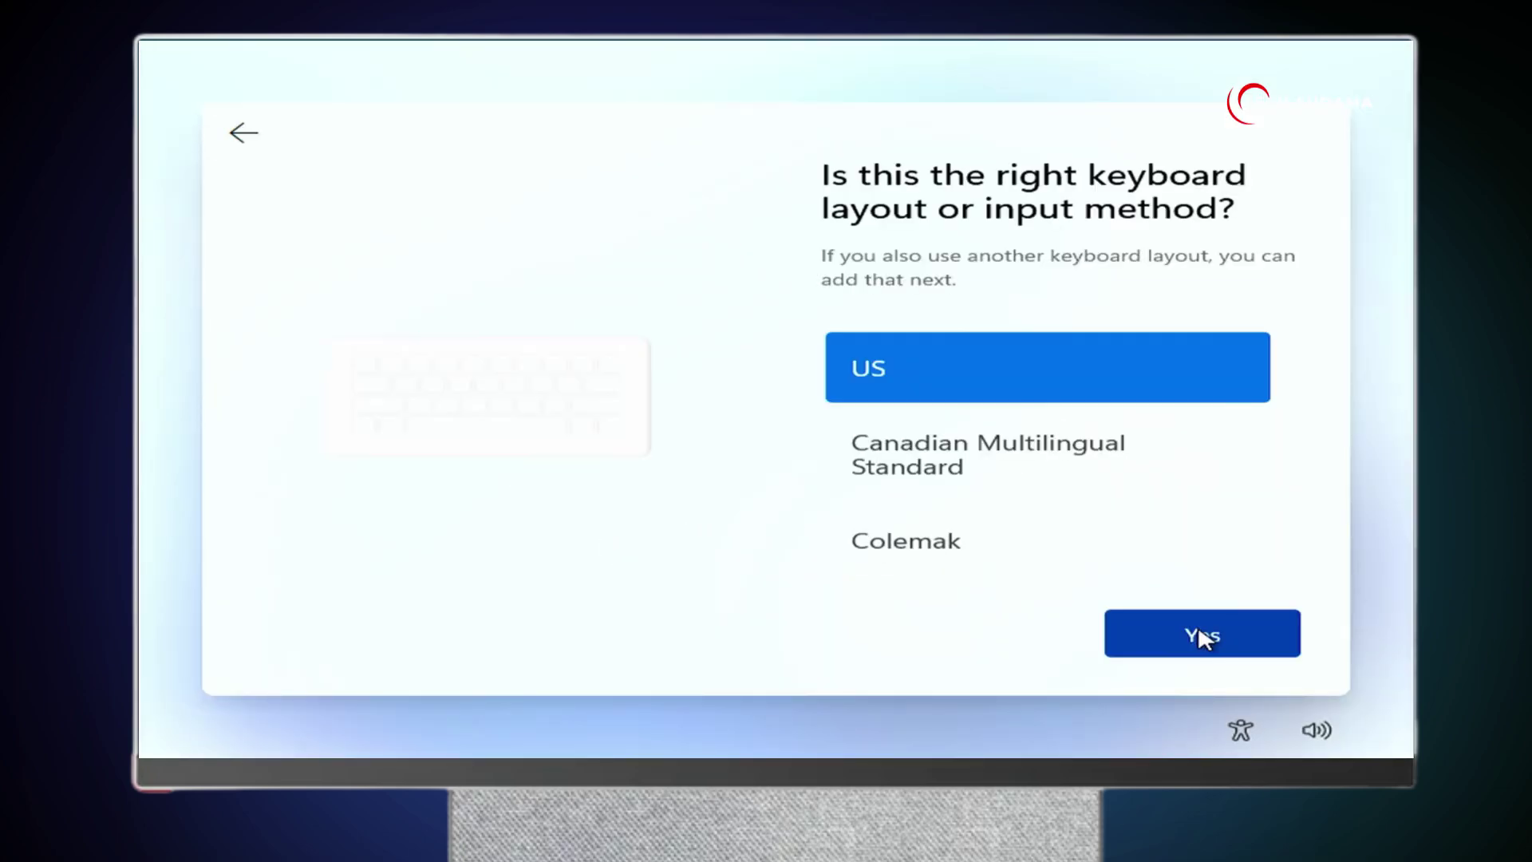
left_click(1198, 628)
left_click(1201, 632)
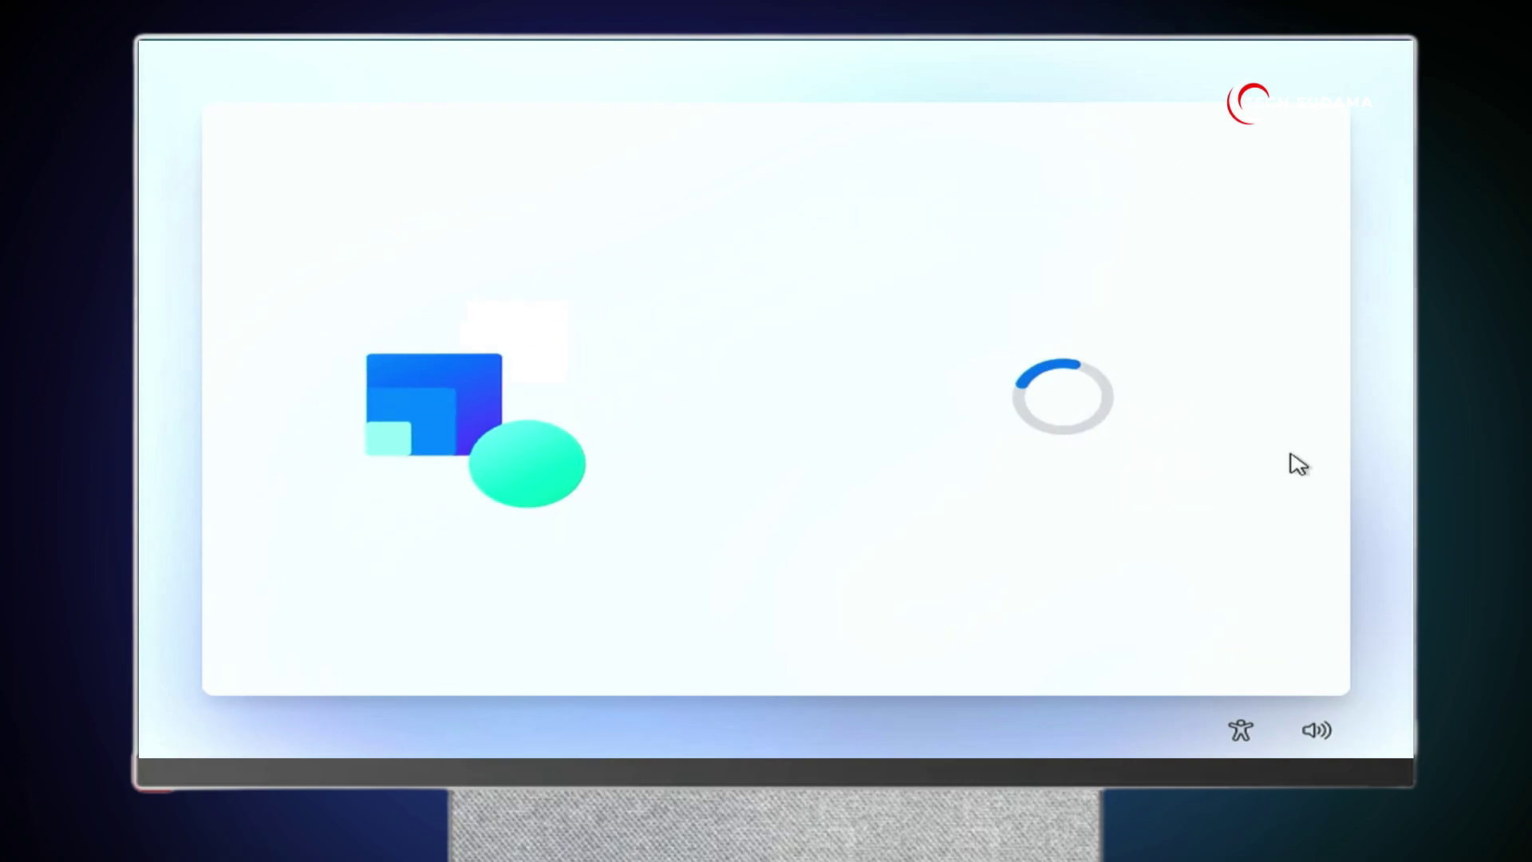
Step: Review the privacy settings and accept the defaults
left_click_drag(1283, 375, 1318, 625)
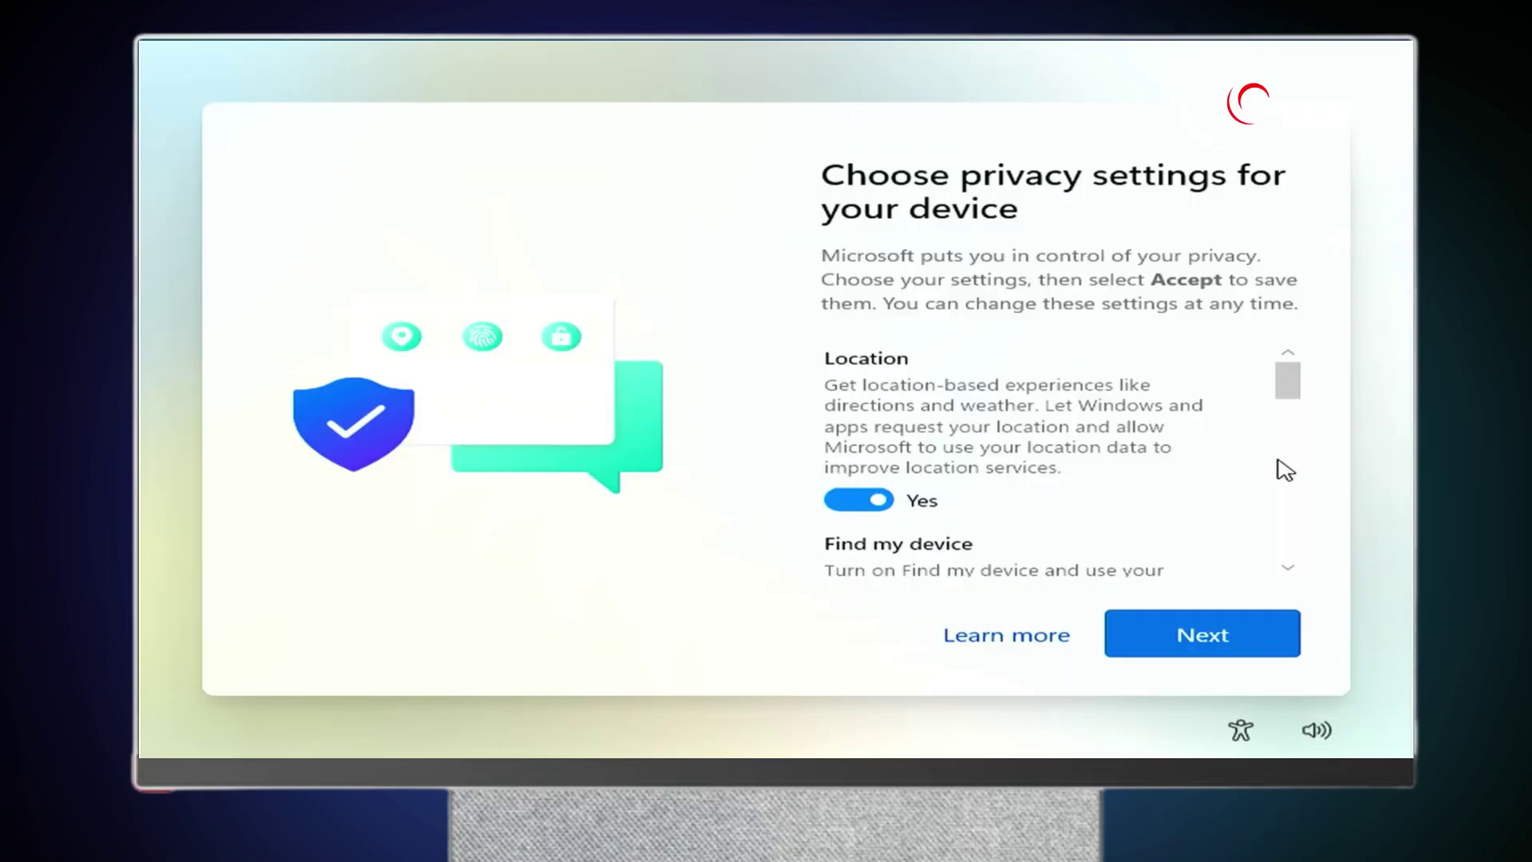
scroll(1285, 470, "down", 10)
left_click(1219, 627)
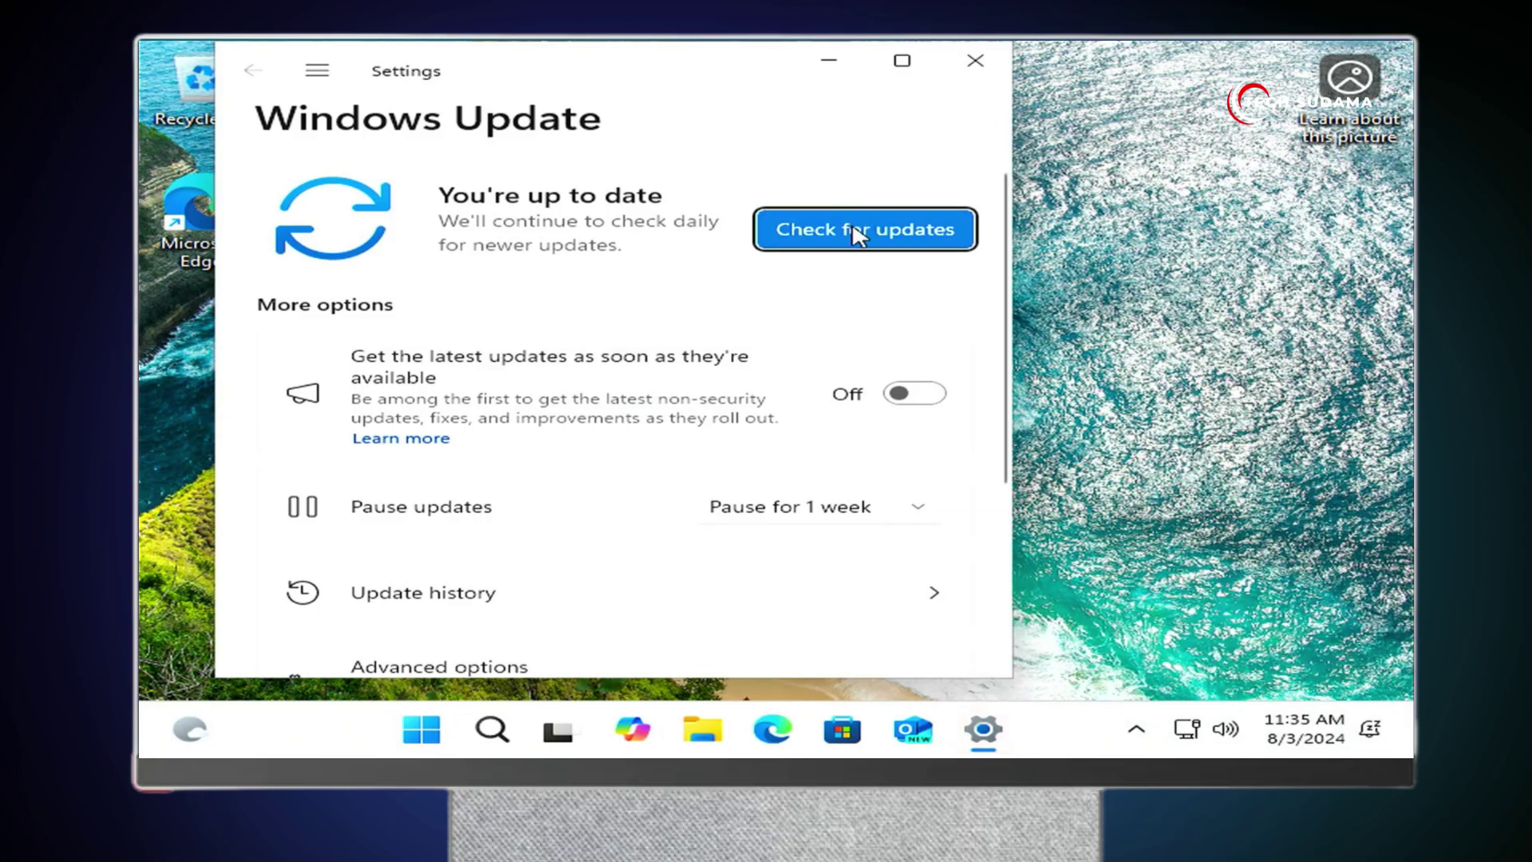
Step: Run Windows Update to install the Intel HD Graphics 4600 driver, then check the desktop menu and Start
left_click(858, 231)
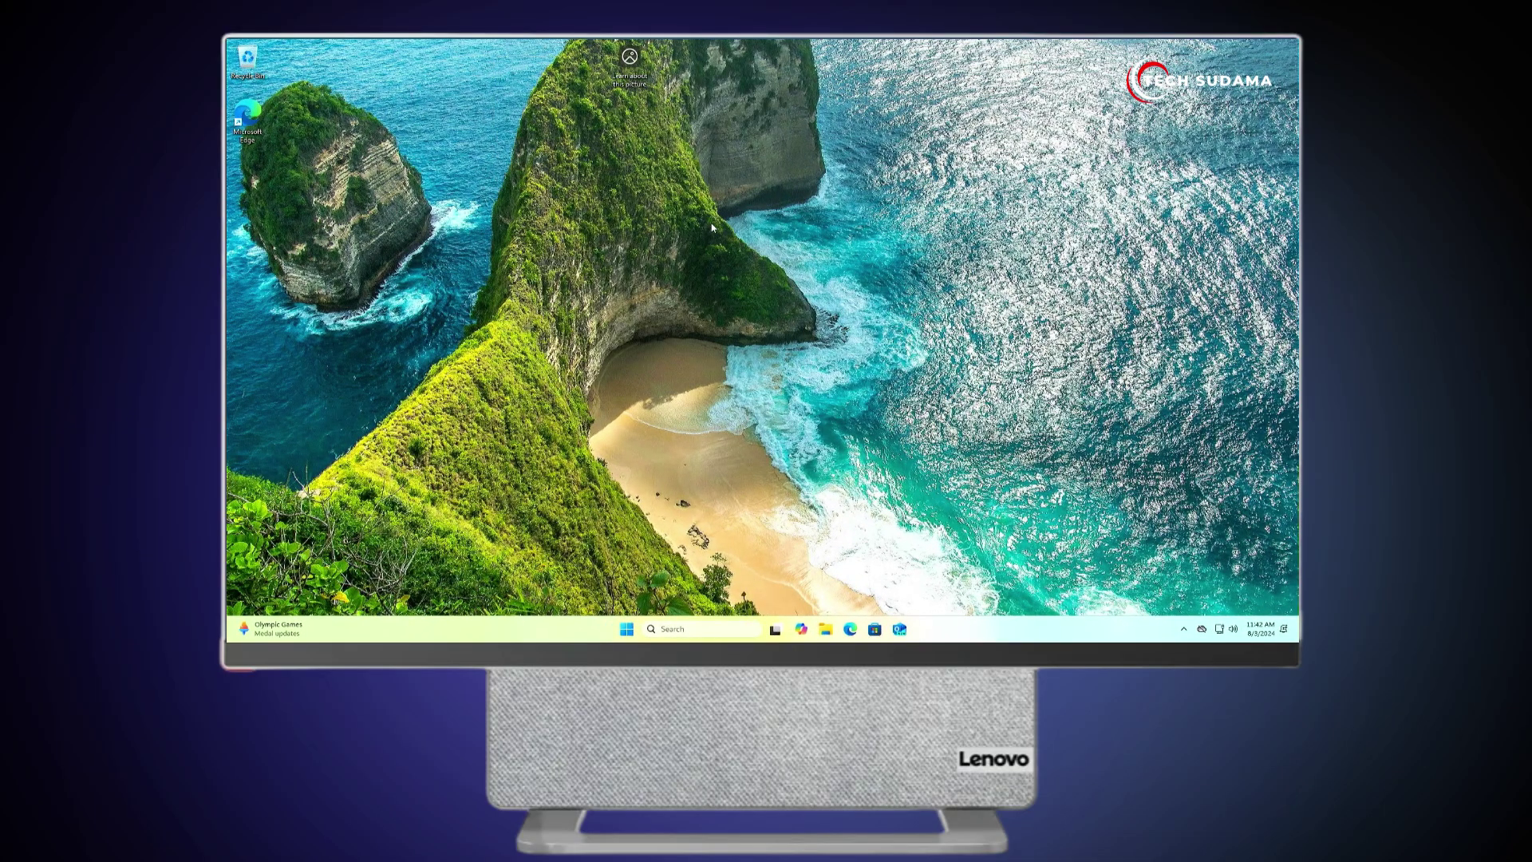
right_click(712, 228)
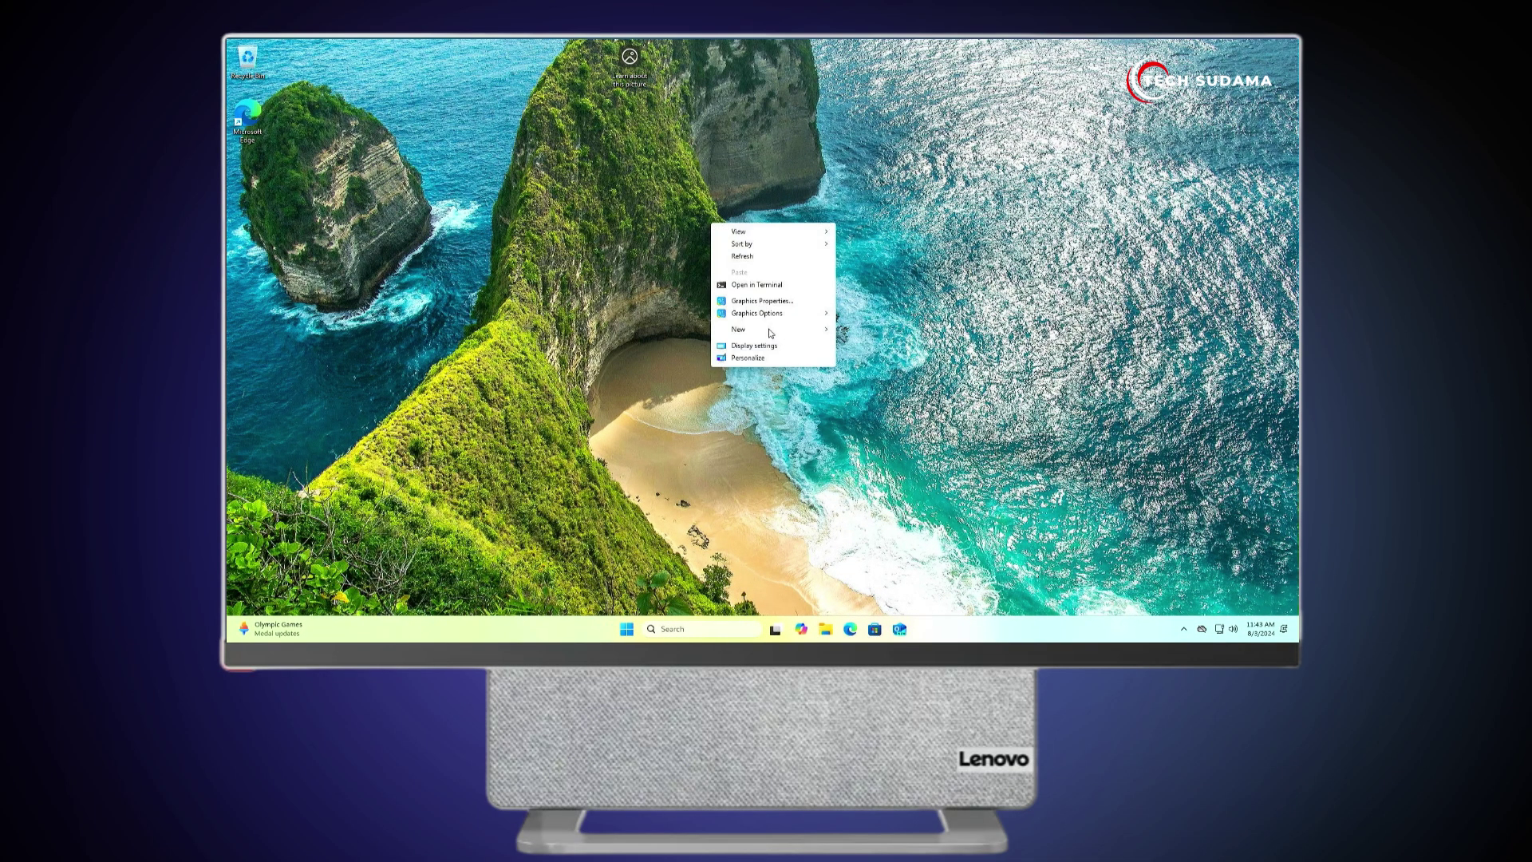
left_click(633, 346)
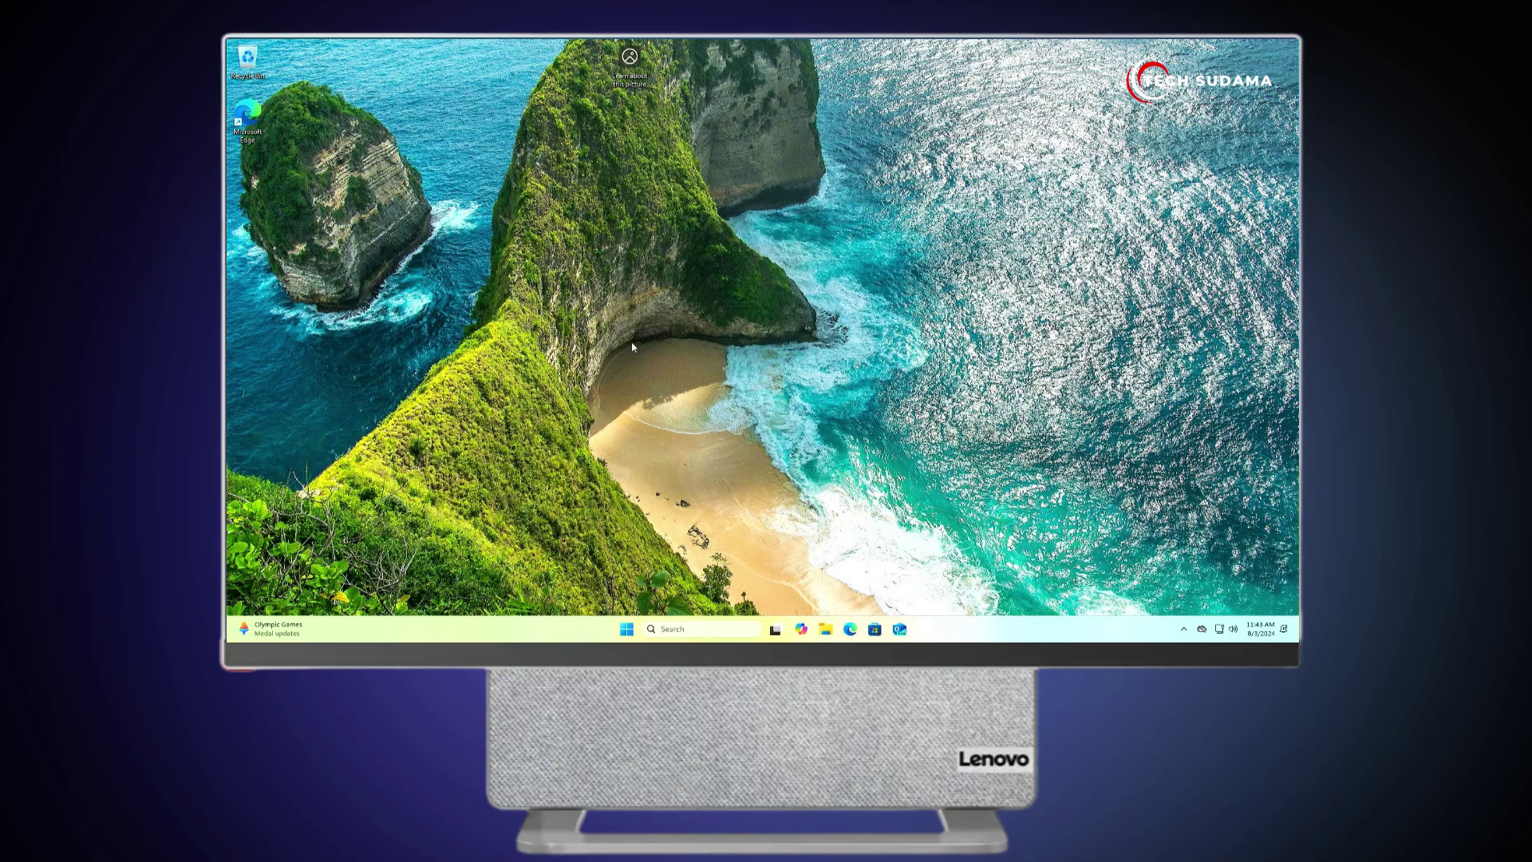
left_click(628, 630)
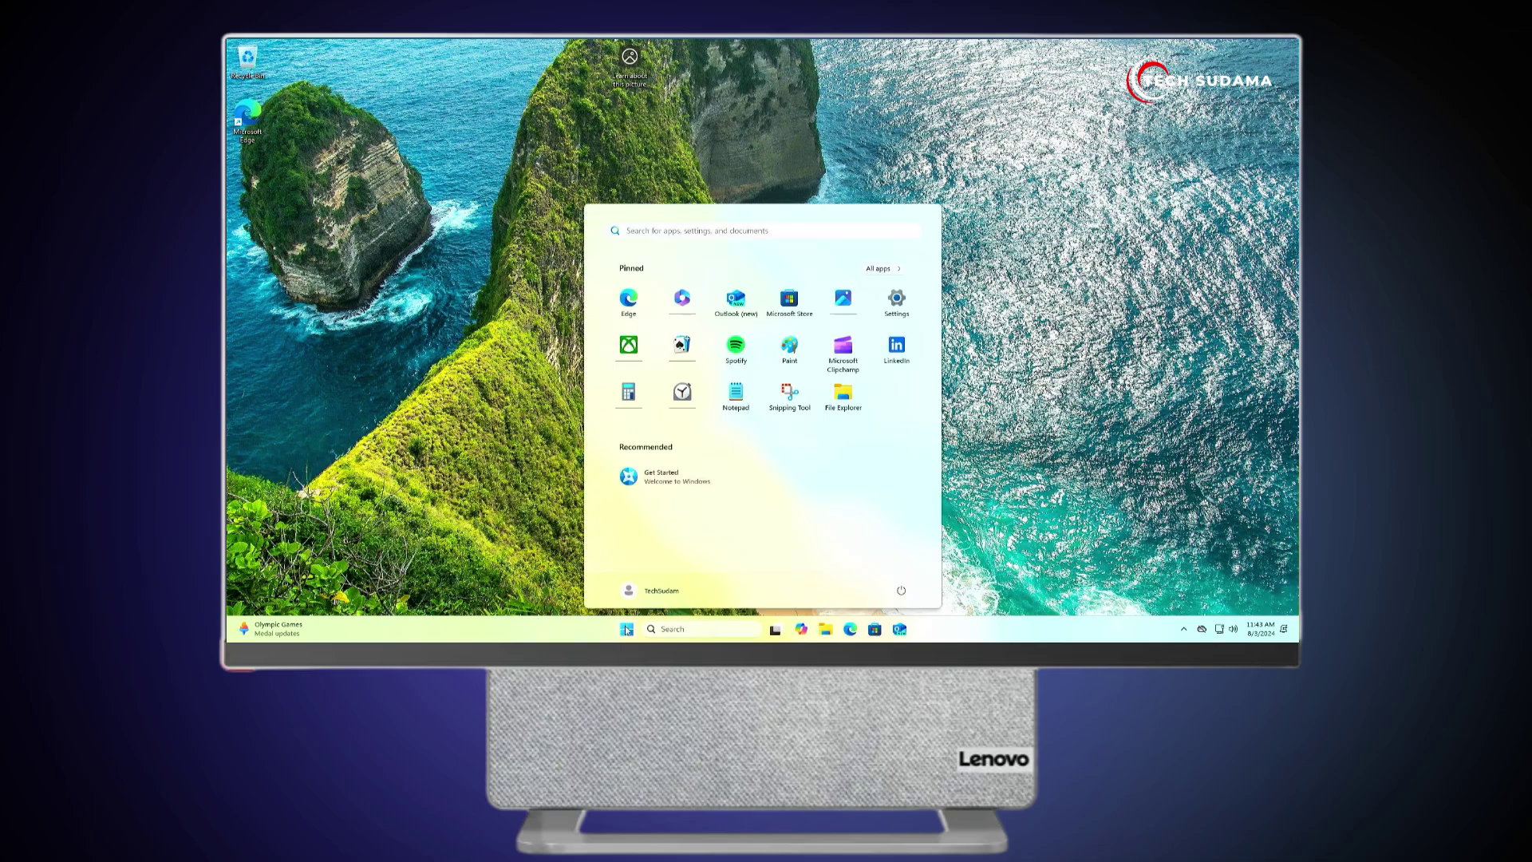
left_click(627, 630)
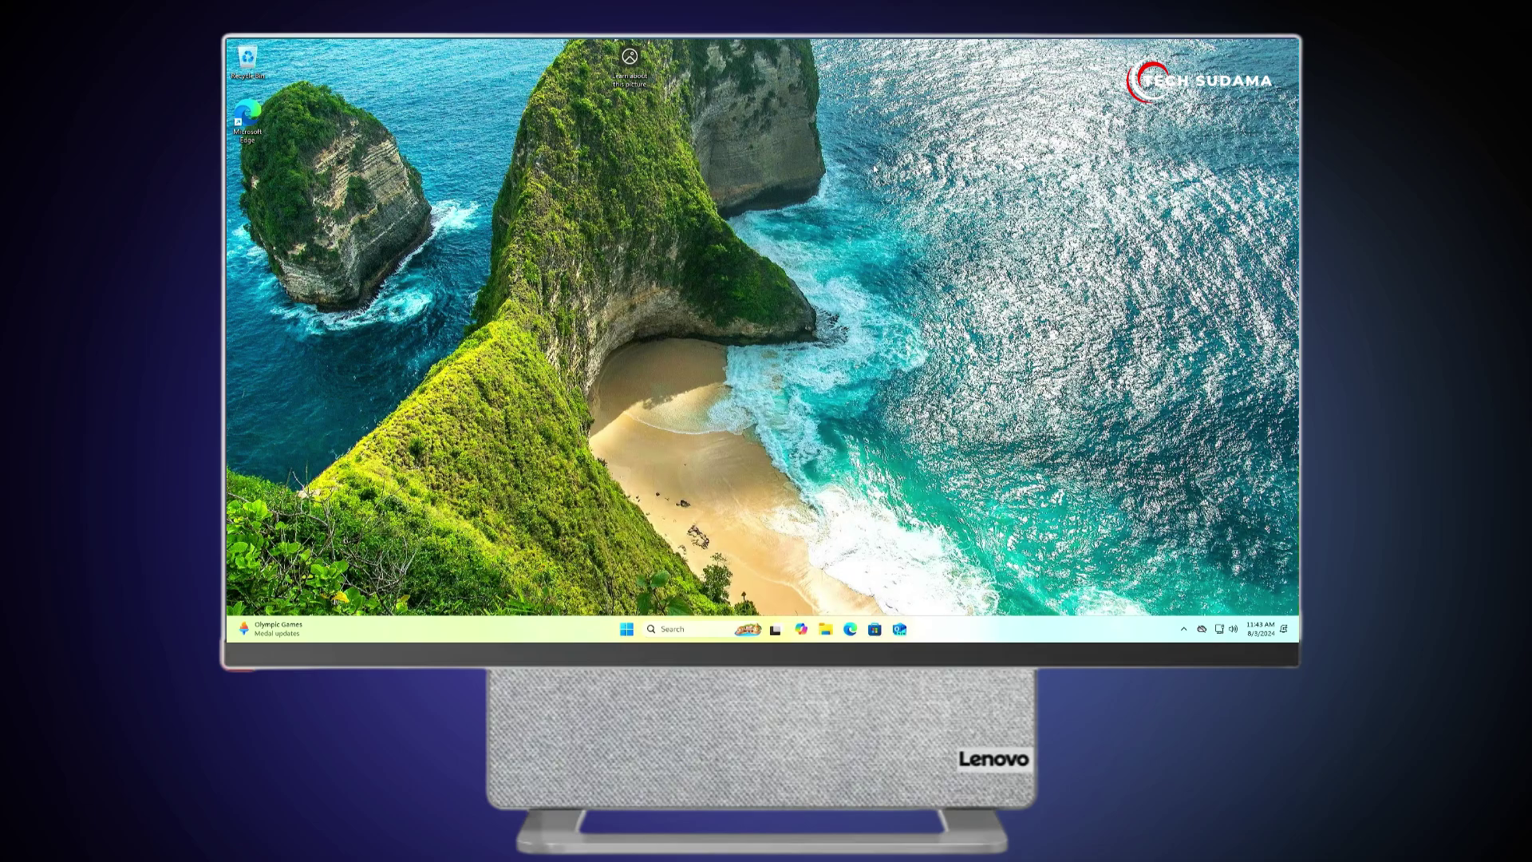